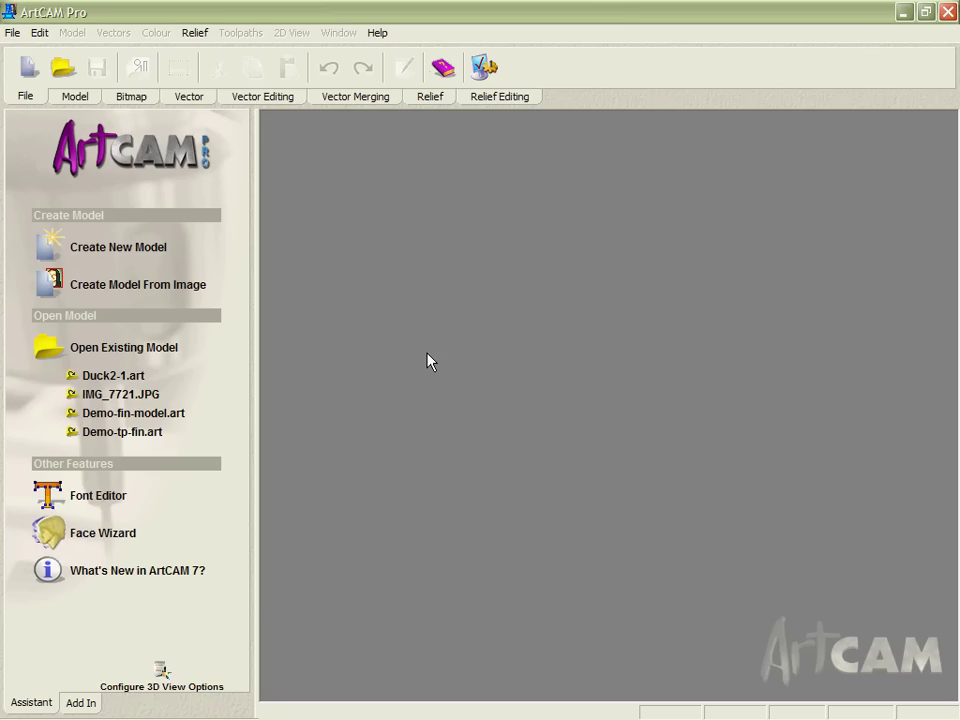
# Step: Open the IMG_7721.JPG sketch as a model sized in inches with a width of 75
pyautogui.click(124, 347)
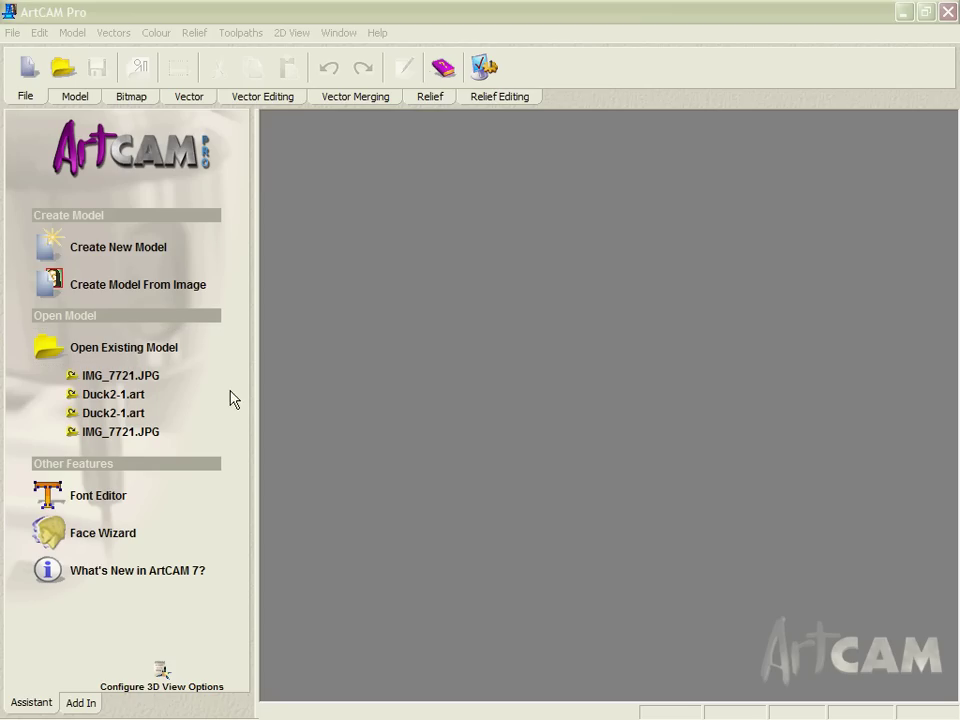
pyautogui.click(150, 378)
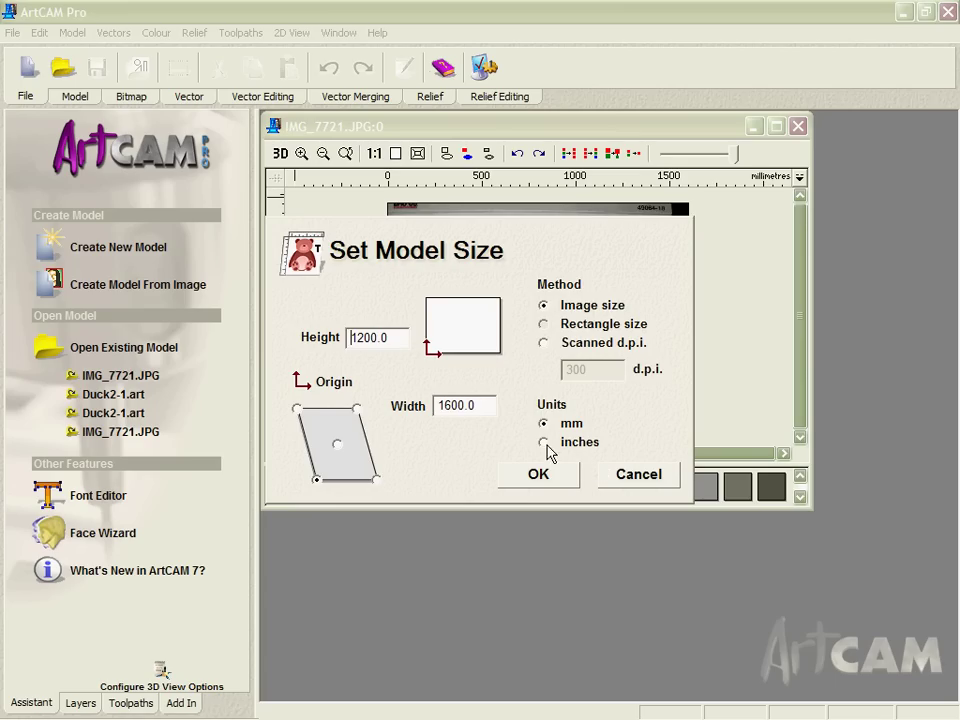
pyautogui.click(543, 442)
pyautogui.moveTo(495, 405); pyautogui.dragTo(389, 412)
pyautogui.write('75')
pyautogui.click(537, 478)
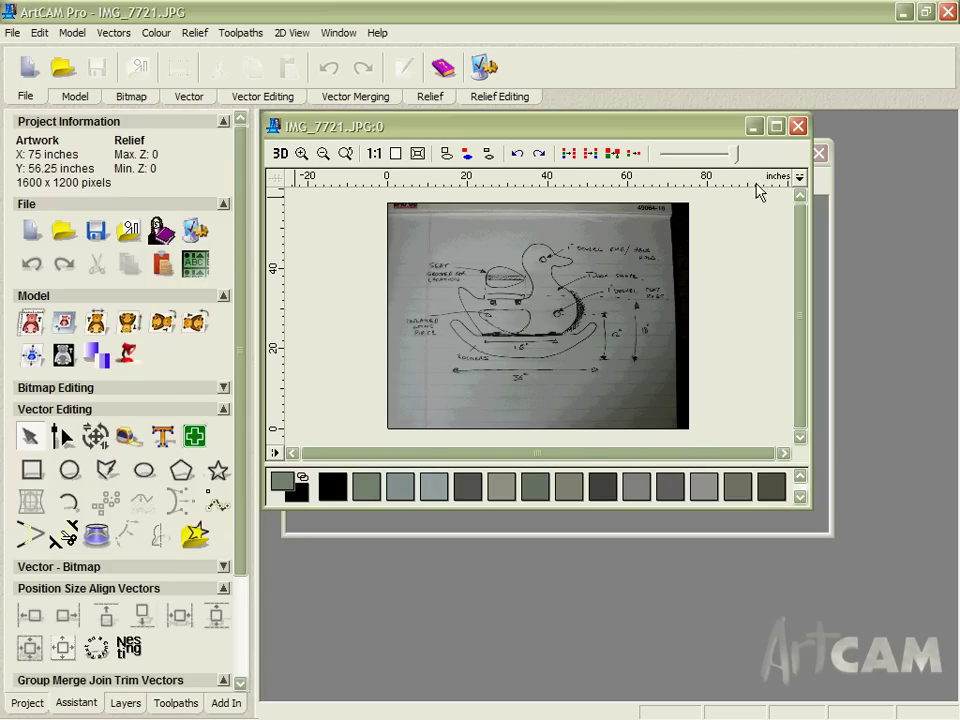
pyautogui.click(776, 126)
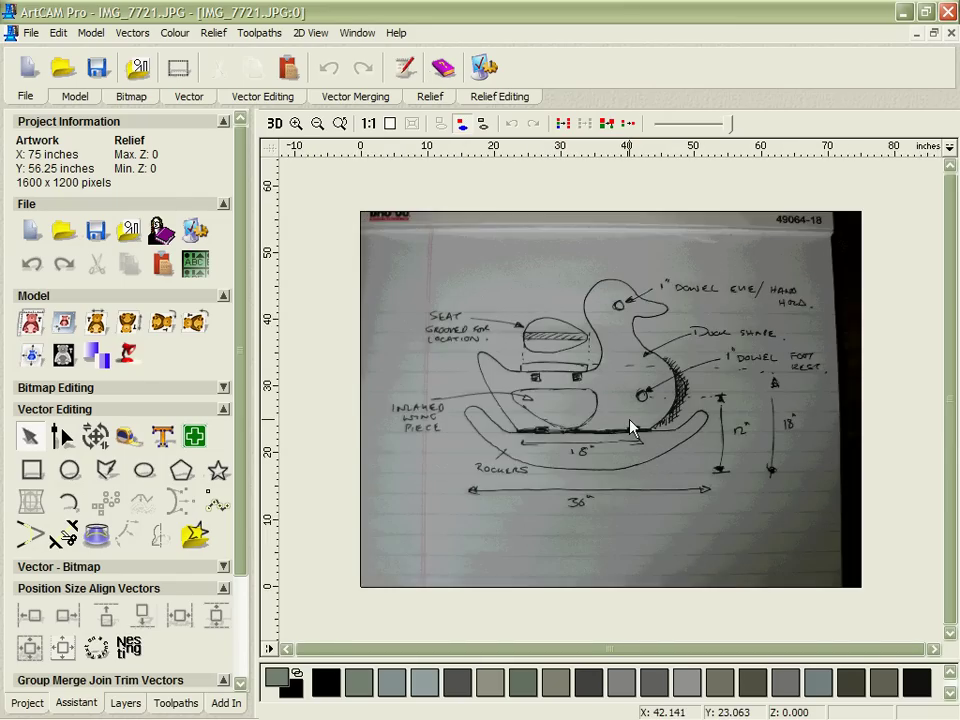
# Step: Fade the duck sketch bitmap to a light grey so it can serve as a tracing background
pyautogui.scroll(2, 630, 427)
pyautogui.moveTo(949, 551); pyautogui.dragTo(942, 492)
pyautogui.moveTo(846, 654); pyautogui.dragTo(800, 657)
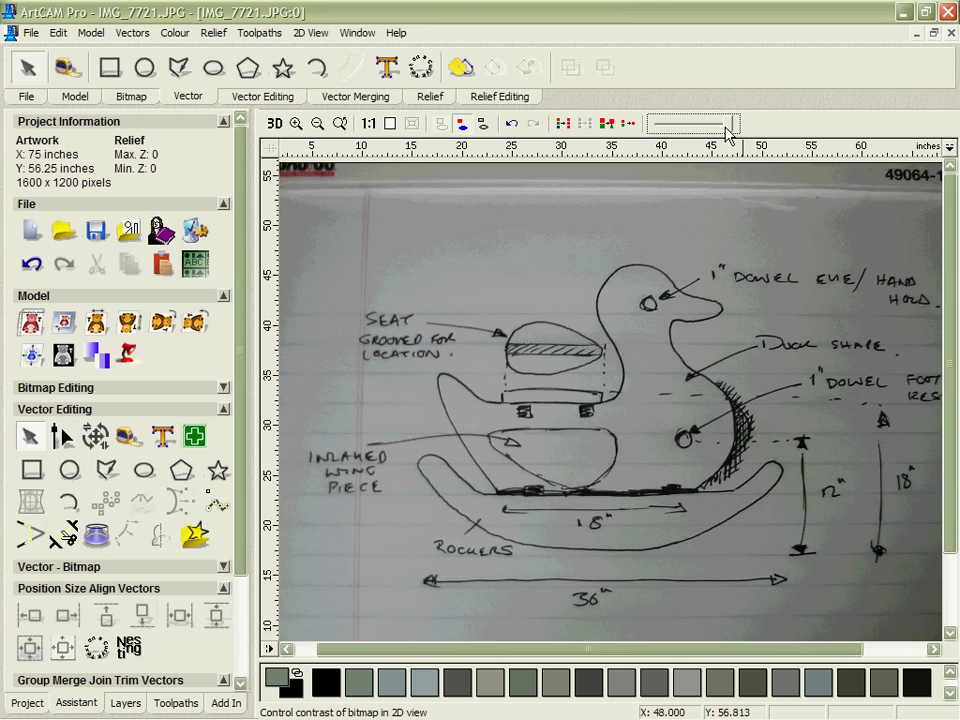
pyautogui.moveTo(725, 123); pyautogui.dragTo(681, 127)
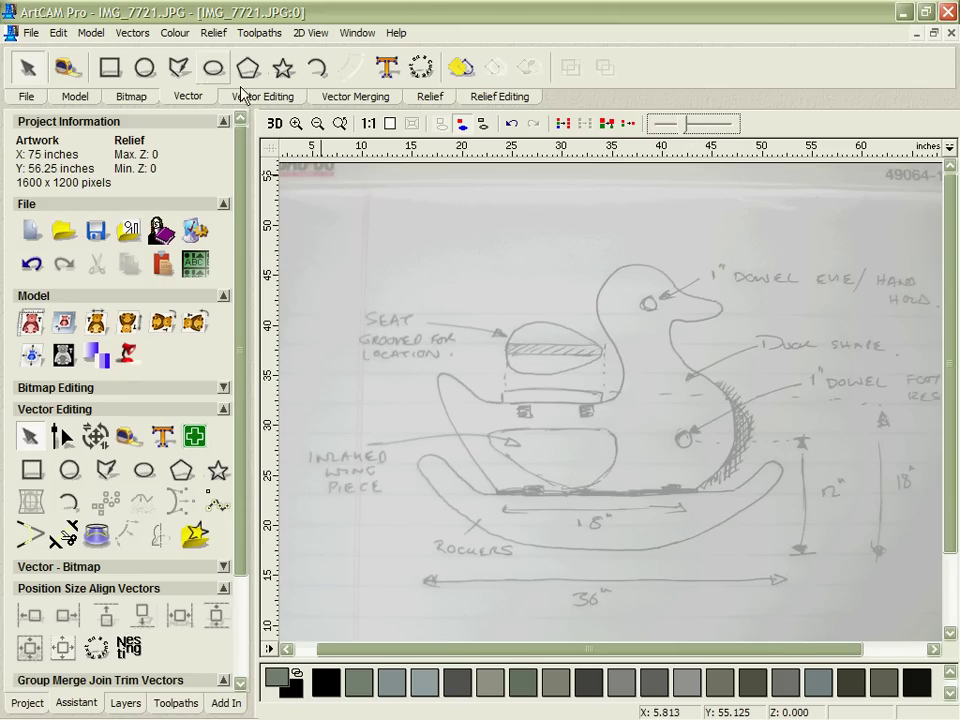
# Step: Draw an ellipse over the sketched wing and node-edit it to the wing shape, about 12.7 by 5.6 inches
pyautogui.click(213, 68)
pyautogui.moveTo(568, 457); pyautogui.dragTo(614, 488)
pyautogui.rightClick(608, 477)
pyautogui.press('n')
pyautogui.moveTo(612, 443)
pyautogui.mouseDown()
pyautogui.moveTo(615, 454)
pyautogui.moveTo(599, 431)
pyautogui.moveTo(611, 431)
pyautogui.mouseUp()
pyautogui.moveTo(525, 456); pyautogui.dragTo(488, 440)
pyautogui.moveTo(568, 431); pyautogui.dragTo(567, 429)
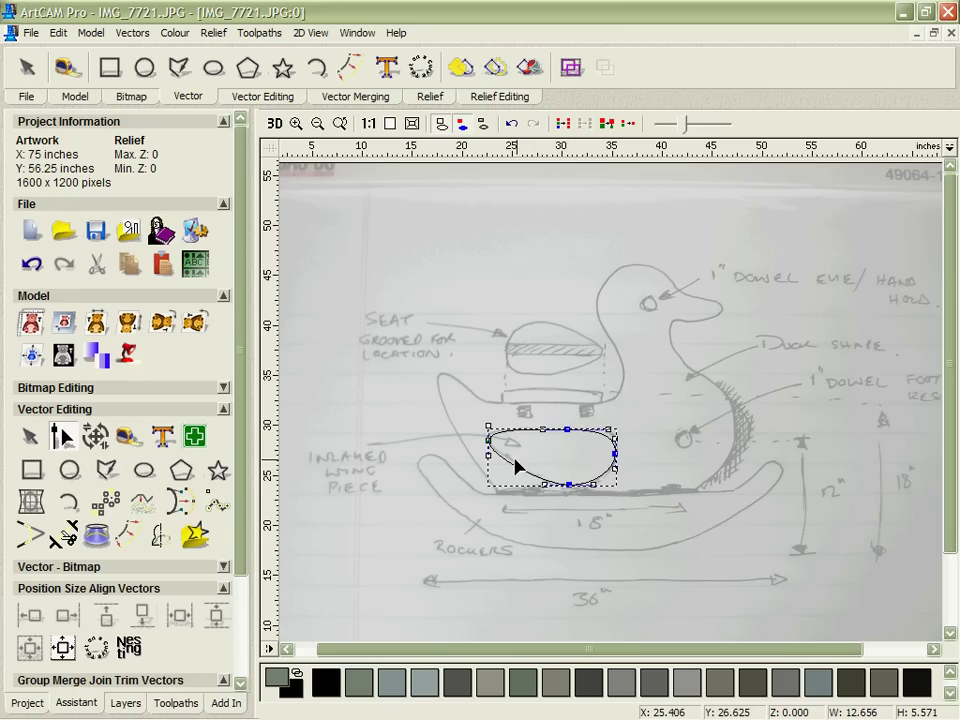
pyautogui.rightClick(512, 381)
pyautogui.click(27, 67)
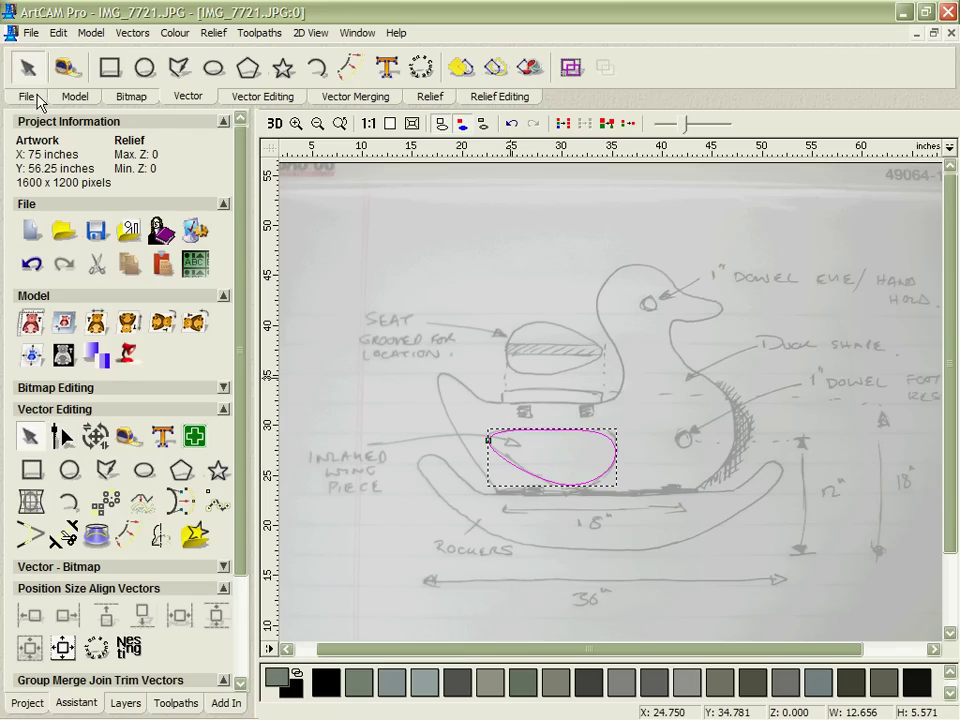
# Step: Create a 1-inch-diameter circle on the eye dowel and place a copy on the foot rest dowel
pyautogui.click(145, 67)
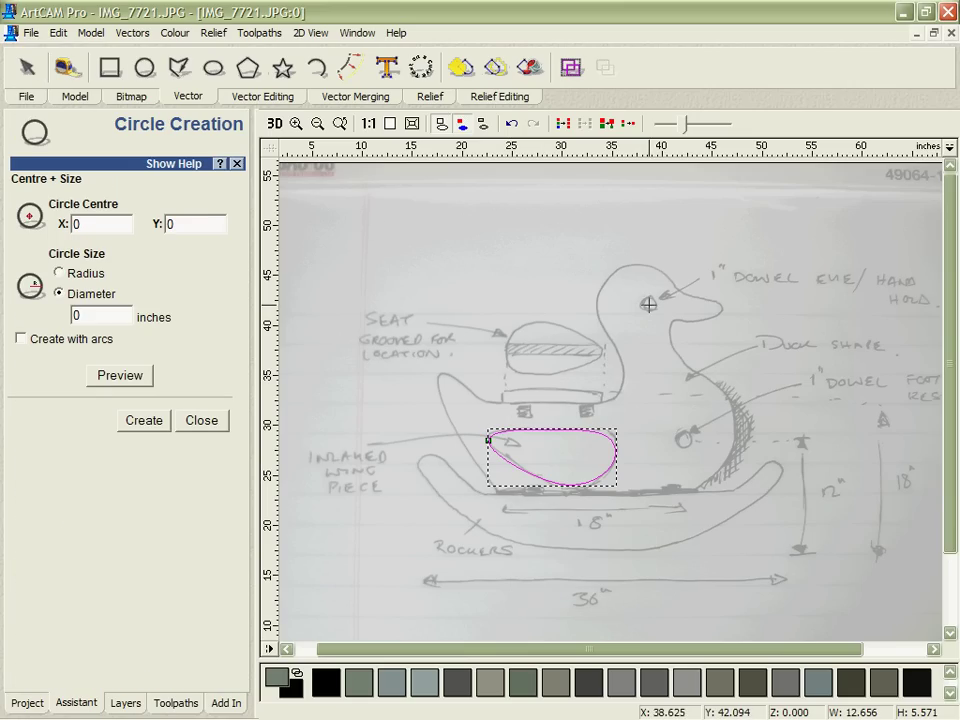
pyautogui.moveTo(647, 304); pyautogui.dragTo(652, 310)
pyautogui.doubleClick(80, 315)
pyautogui.write('1')
pyautogui.click(120, 375)
pyautogui.press('Escape')
pyautogui.click(649, 309)
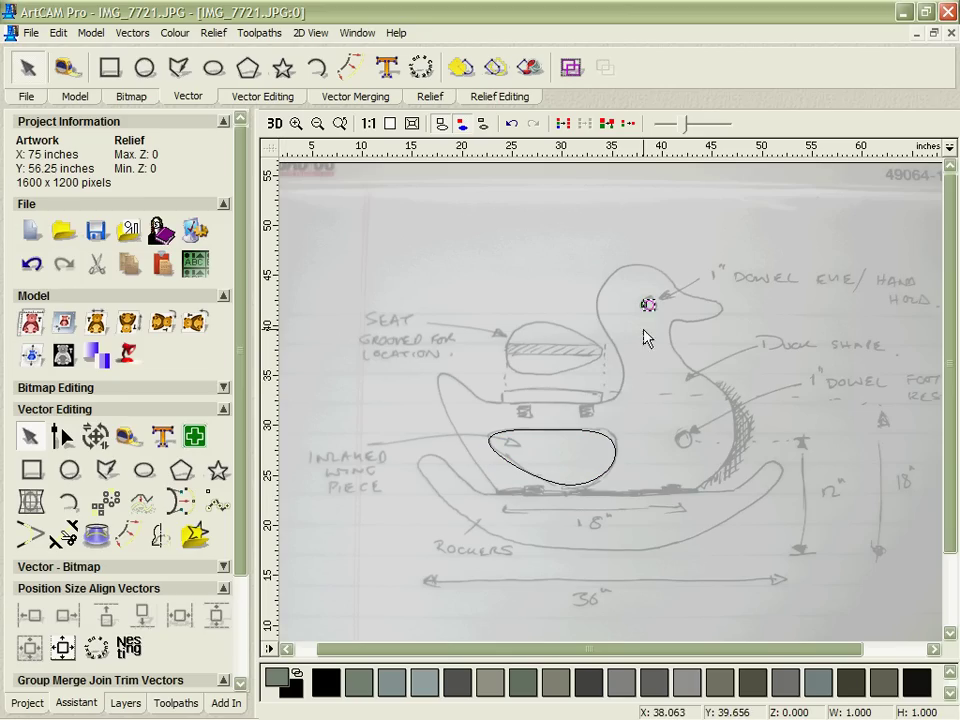
pyautogui.keyDown('ctrl'); pyautogui.moveTo(653, 306); pyautogui.dragTo(688, 440); pyautogui.keyUp('ctrl')
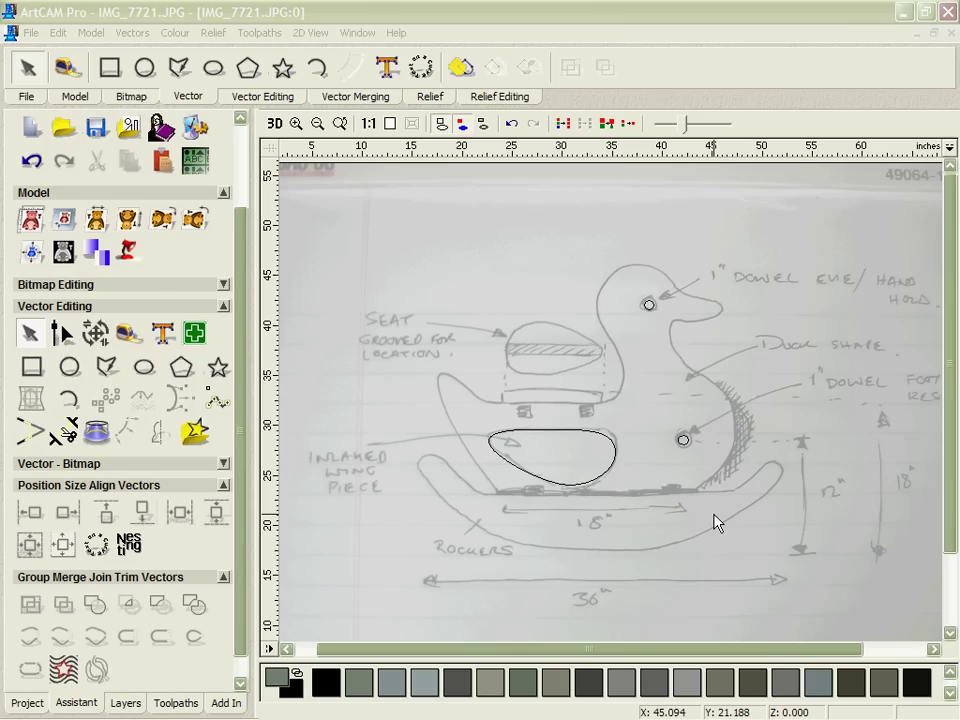
# Step: Draw an ellipse about 39 by 26.25 inches whose lower edge follows the underside of the sketched rockers
pyautogui.click(213, 67)
pyautogui.moveTo(597, 420); pyautogui.dragTo(793, 552)
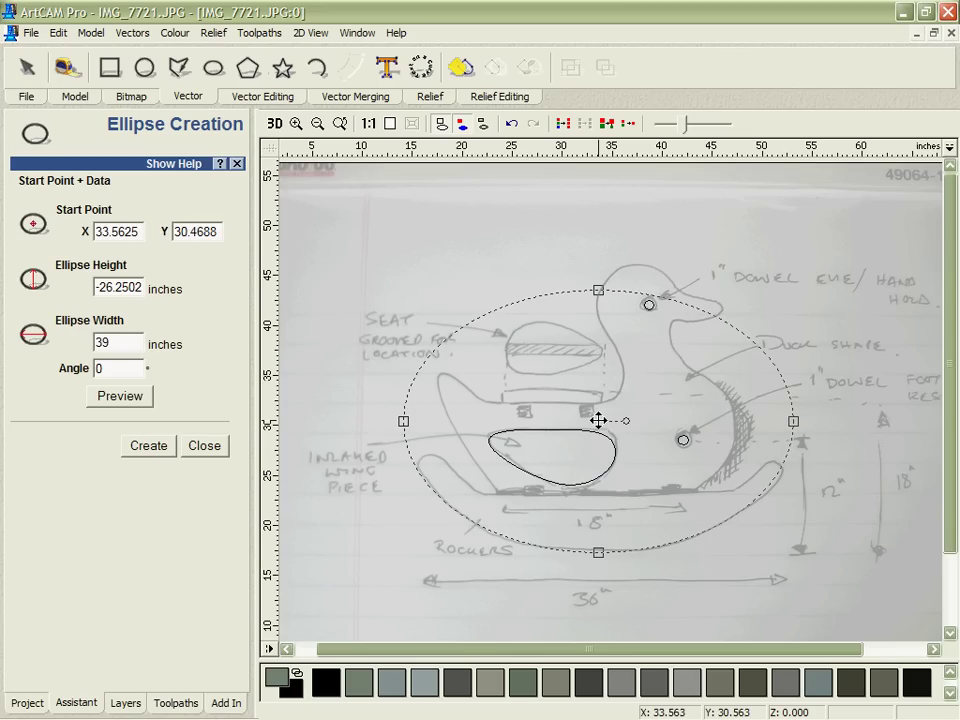
pyautogui.moveTo(597, 420); pyautogui.dragTo(603, 420)
pyautogui.click(714, 410)
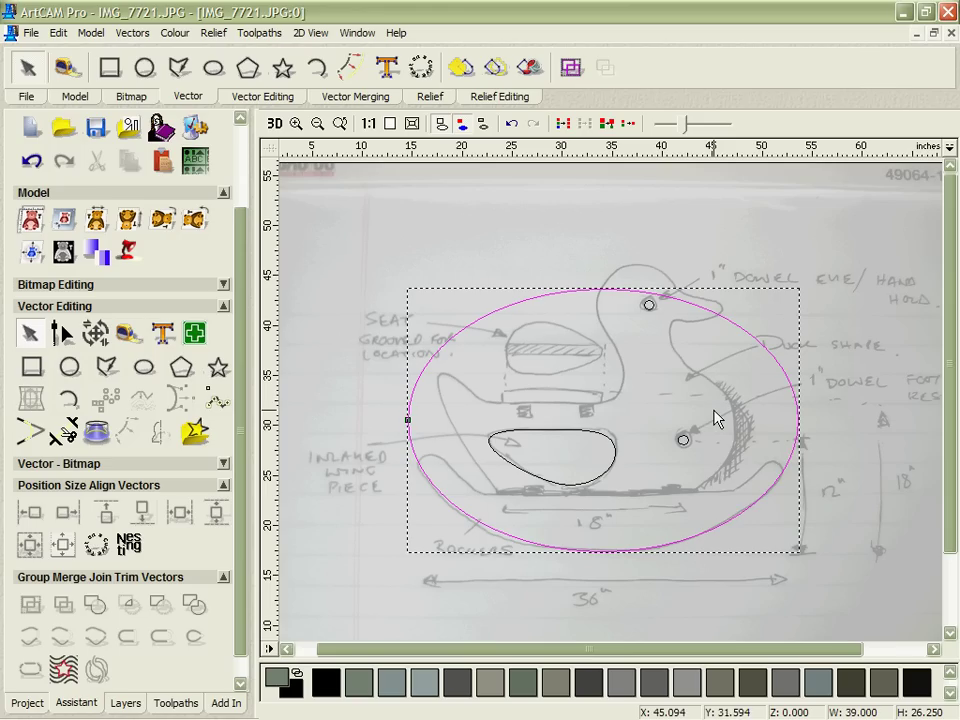
# Step: Cut the large ellipse at both rocker tips and delete its upper part, keeping only the bottom arc
pyautogui.doubleClick(740, 507)
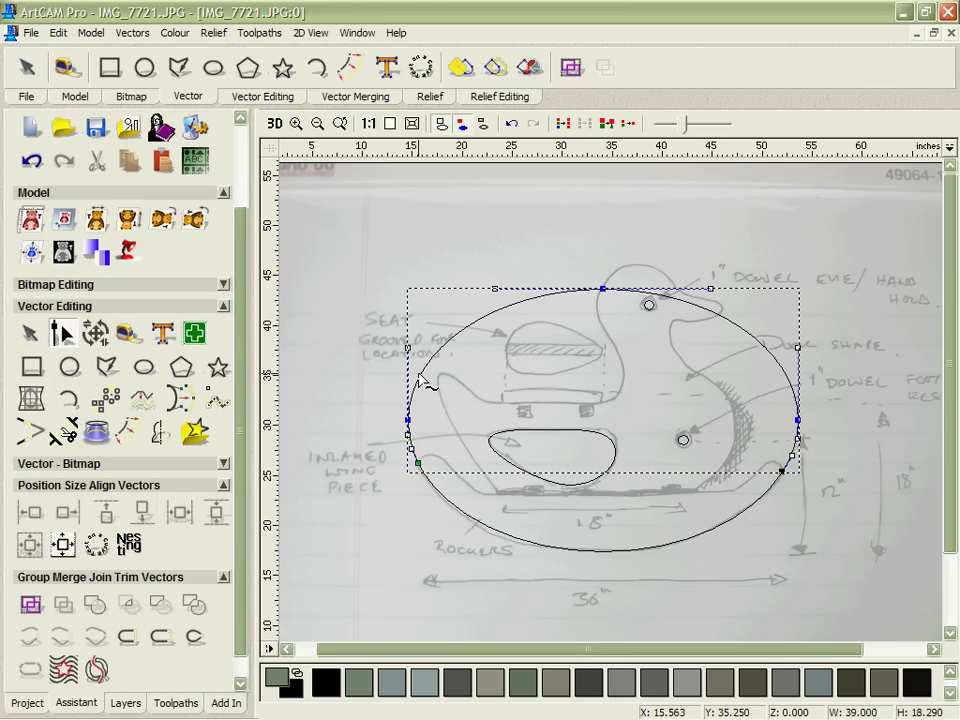
pyautogui.press('Delete')
pyautogui.click(22, 71)
# Step: Offset the rocker arc 2.5 inches outwards/right with radiused corners and join both arcs with rounded ends into a closed rocker
pyautogui.click(436, 500)
pyautogui.click(349, 67)
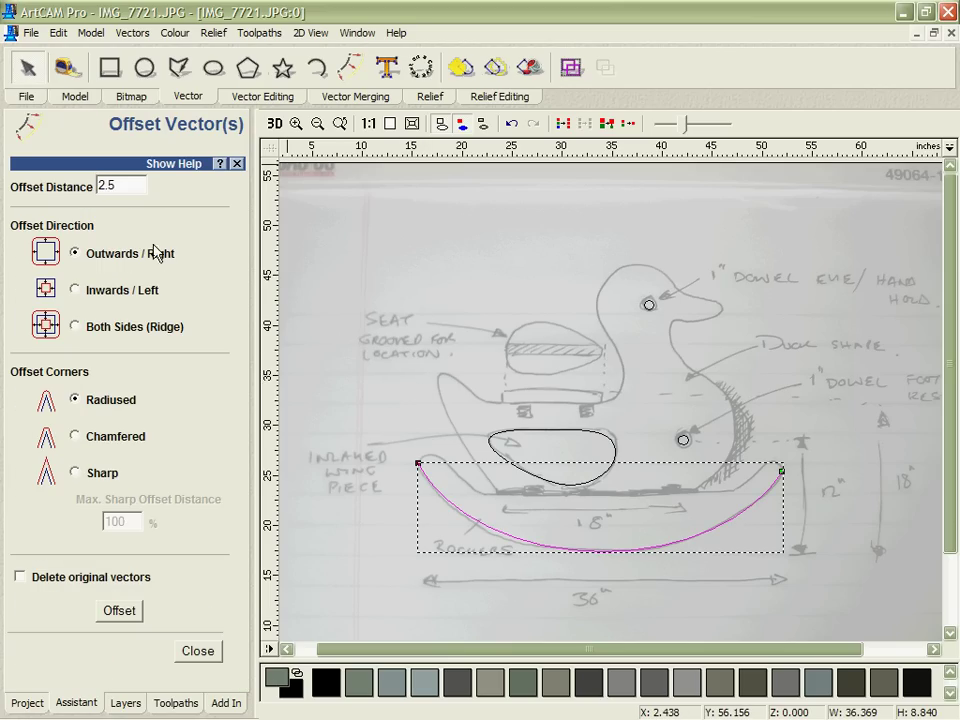
pyautogui.click(118, 609)
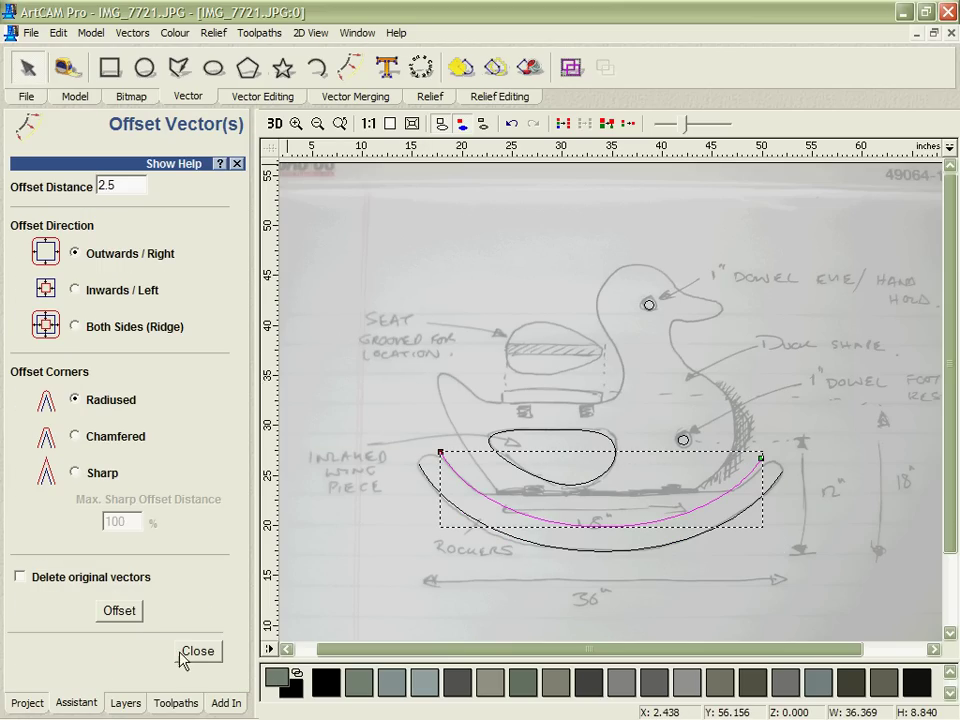
pyautogui.click(197, 652)
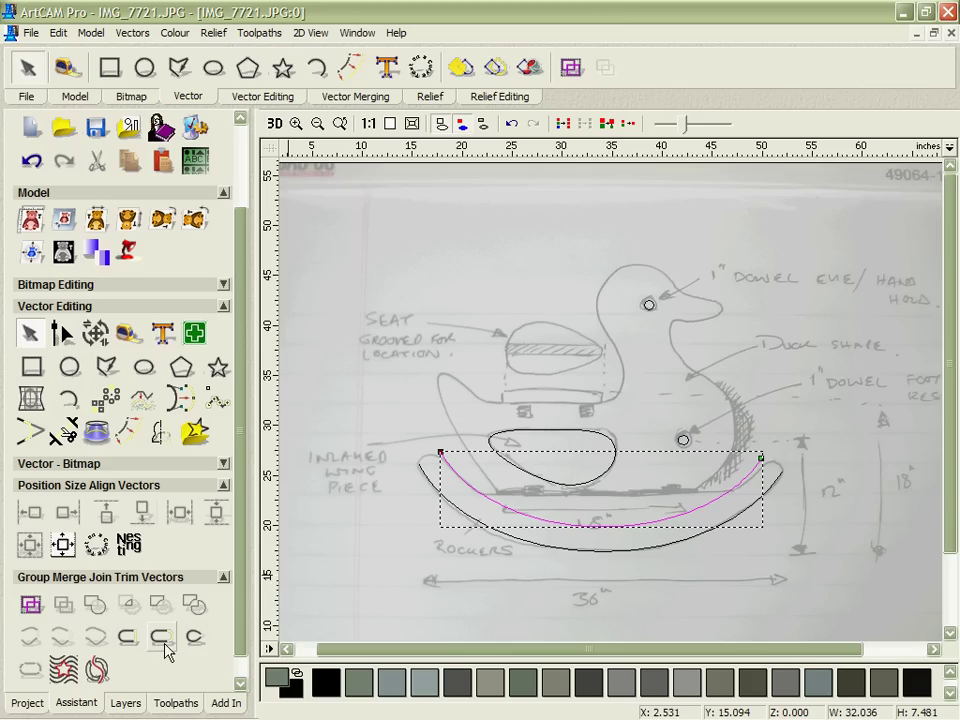
pyautogui.keyDown('shift'); pyautogui.click(461, 519); pyautogui.keyUp('shift')
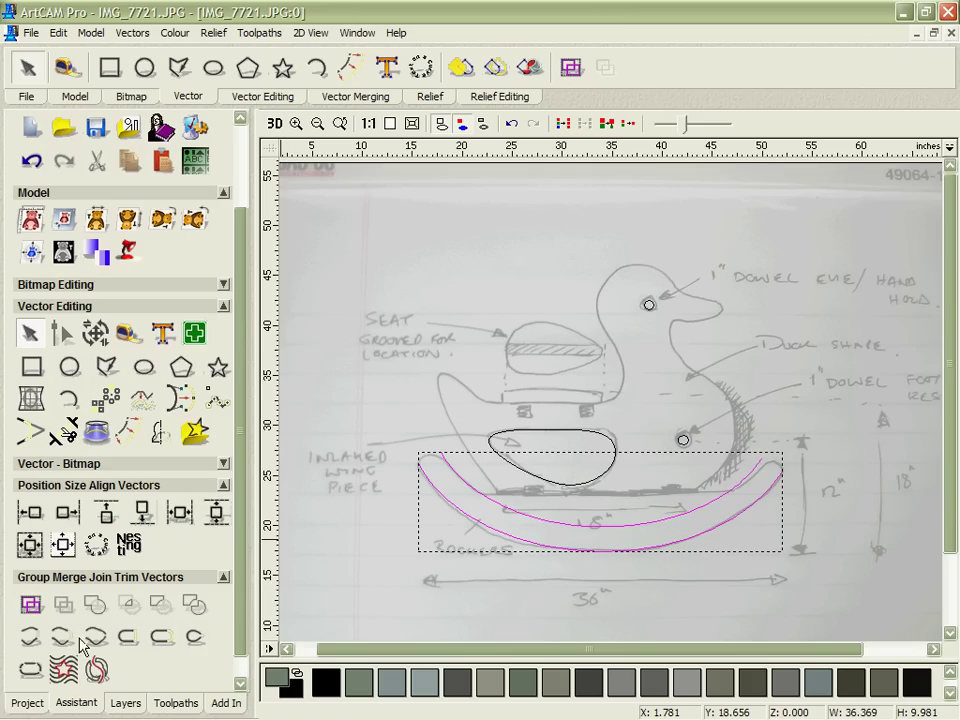
pyautogui.click(160, 637)
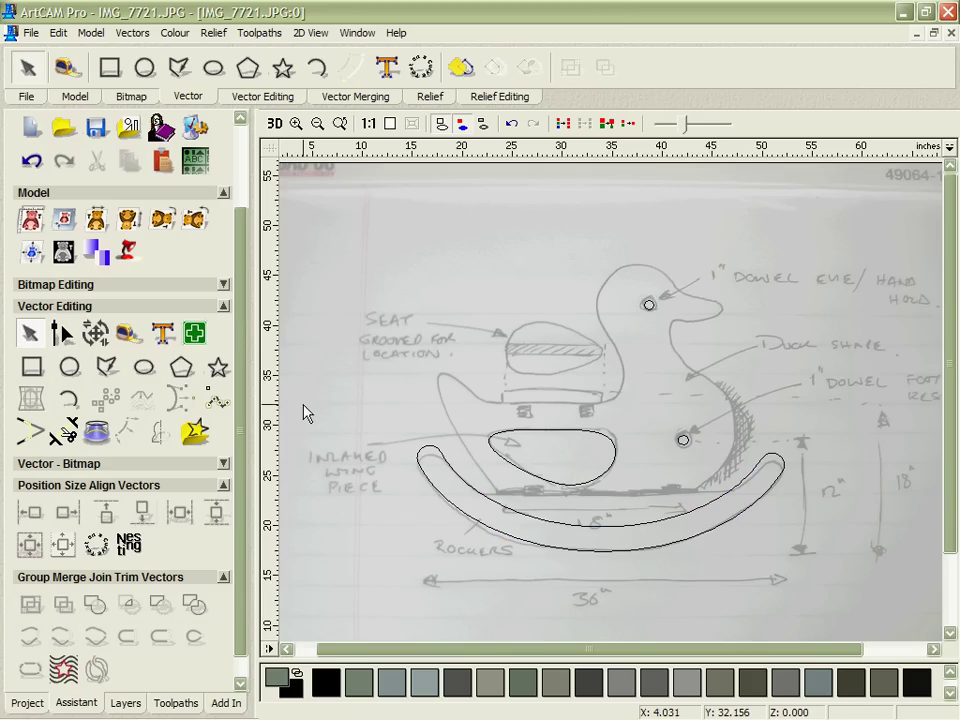
# Step: Draw a horizontal line about 27.7 inches long across the rocker along the duck's flat base
pyautogui.click(107, 367)
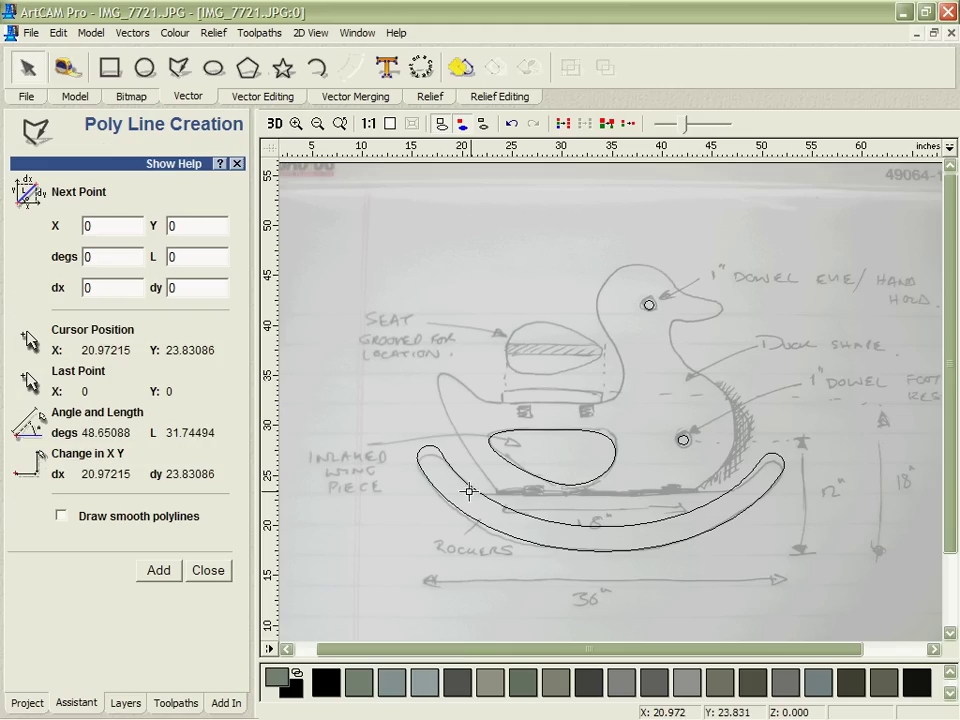
pyautogui.click(463, 493)
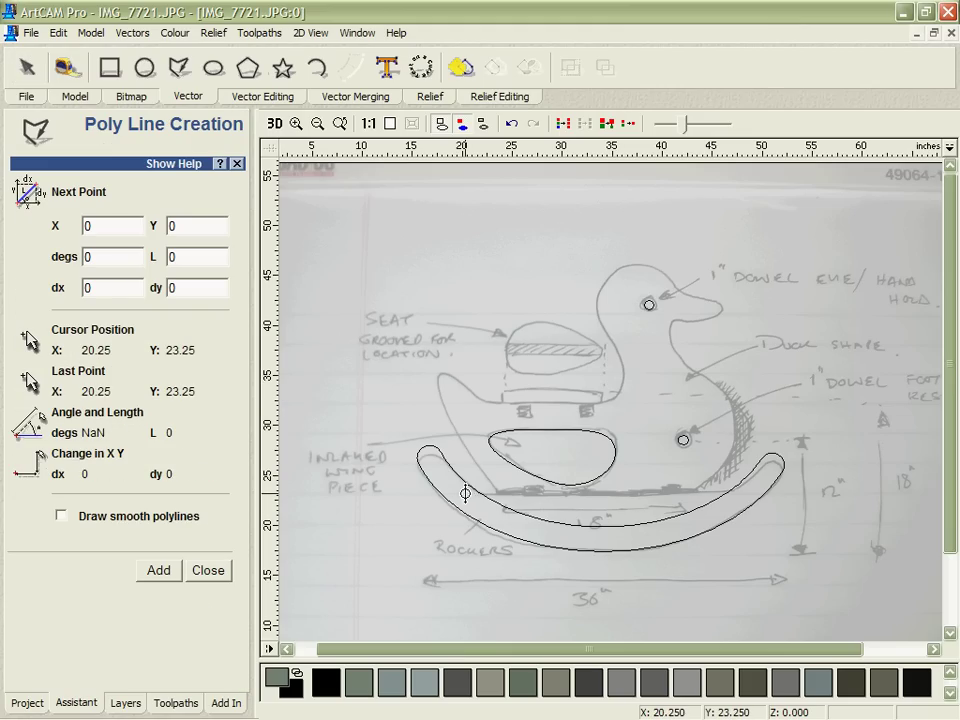
pyautogui.click(741, 492)
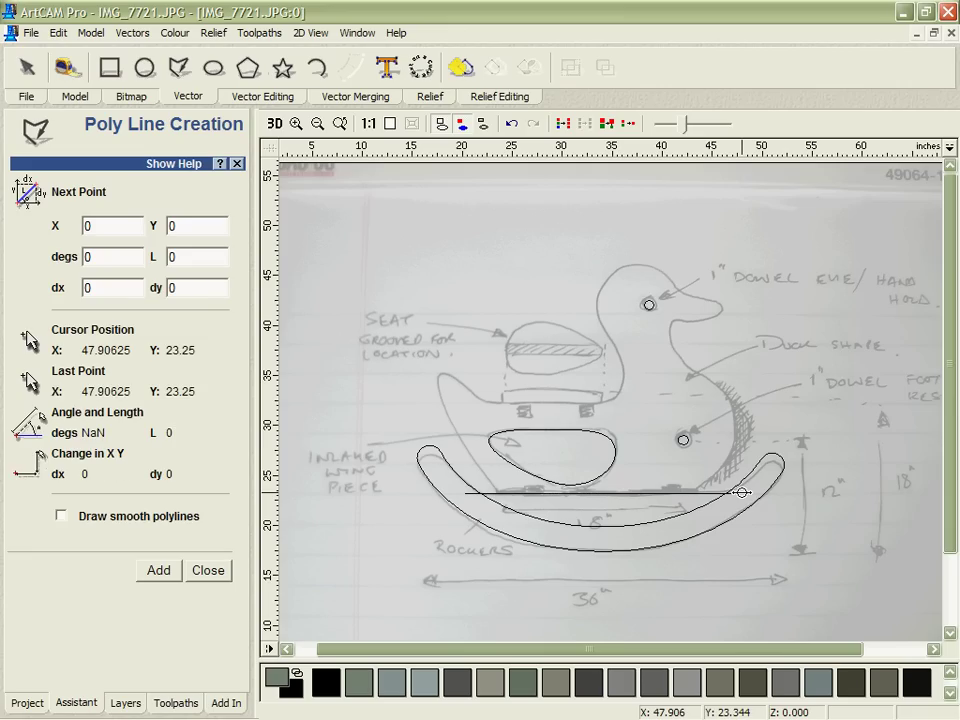
pyautogui.press('Escape')
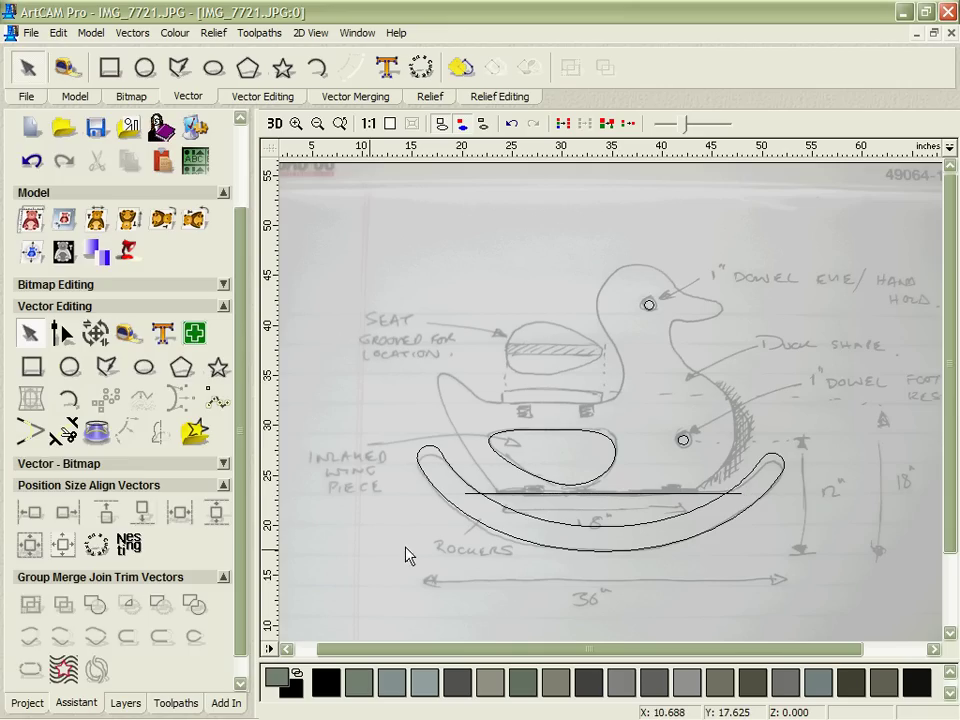
# Step: Trim away the rocker's inner curve below the base line and the line's overhanging ends
pyautogui.click(60, 431)
pyautogui.click(602, 524)
pyautogui.click(479, 499)
pyautogui.click(745, 497)
pyautogui.click(186, 478)
# Step: Join the base line and the trimmed rocker curve into one closed outline
pyautogui.click(523, 493)
pyautogui.keyDown('shift'); pyautogui.click(468, 483); pyautogui.keyUp('shift')
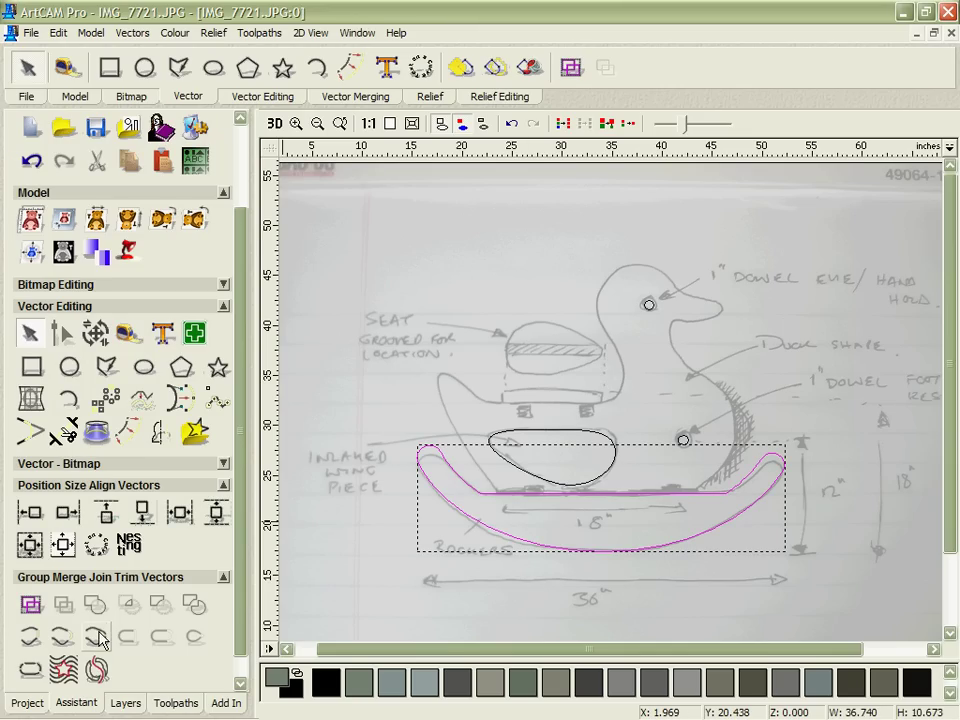
pyautogui.click(92, 640)
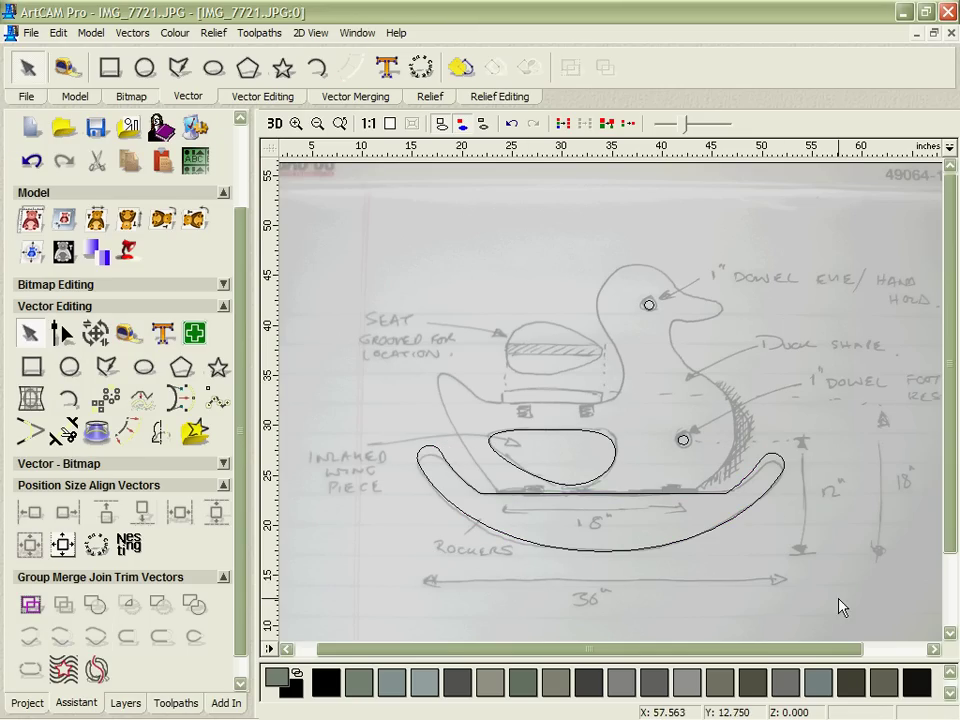
pyautogui.click(835, 585)
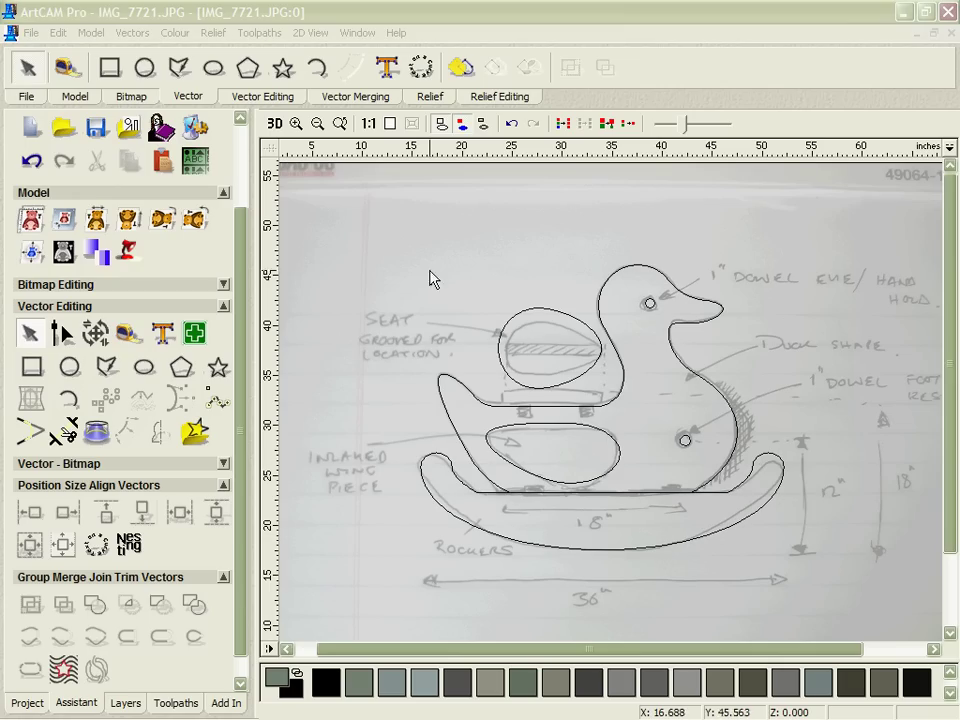
# Step: Copy all the traced duck, seat, wing, dowel and rocker vectors
pyautogui.moveTo(365, 219); pyautogui.dragTo(890, 597)
pyautogui.rightClick(879, 496)
pyautogui.click(754, 154)
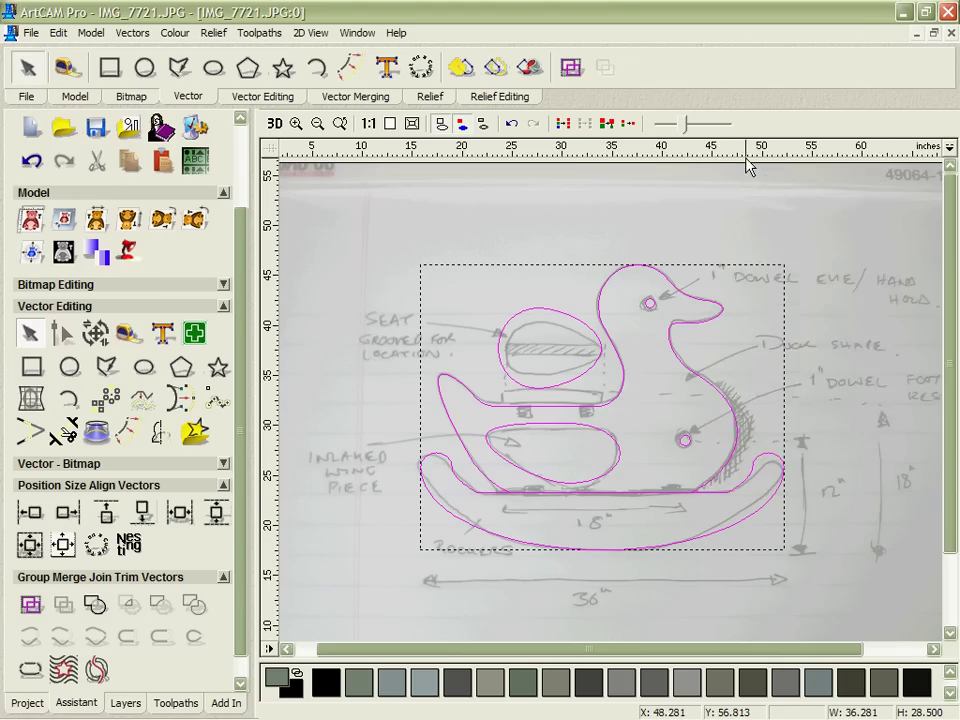
# Step: Create a new model 48 by 48 inches and maximize its 2D view
pyautogui.click(30, 96)
pyautogui.click(30, 70)
pyautogui.click(505, 409)
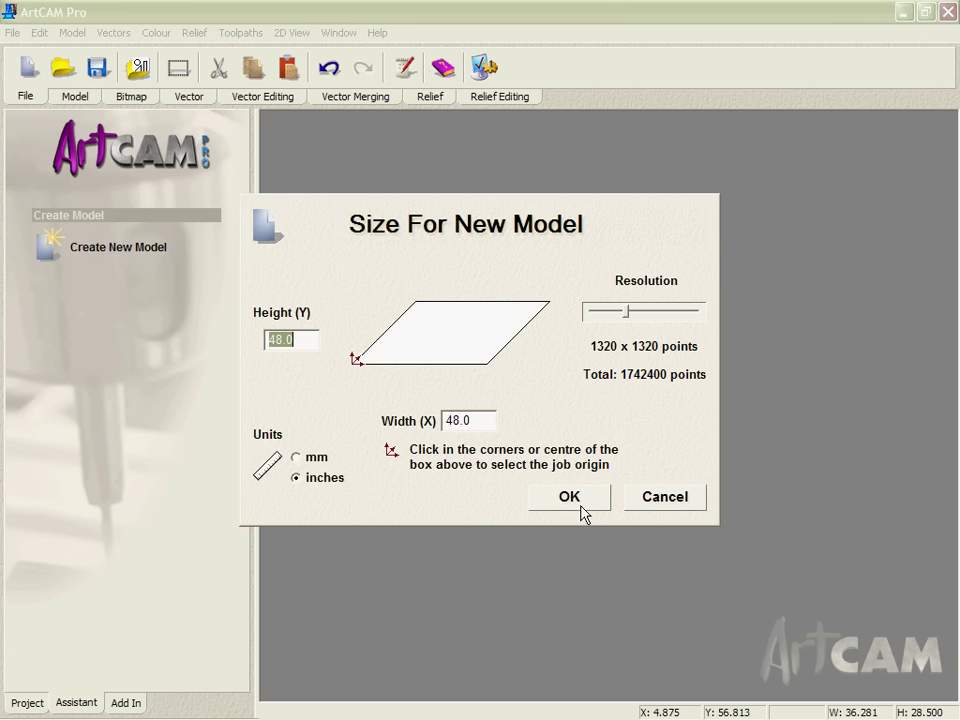
pyautogui.click(580, 505)
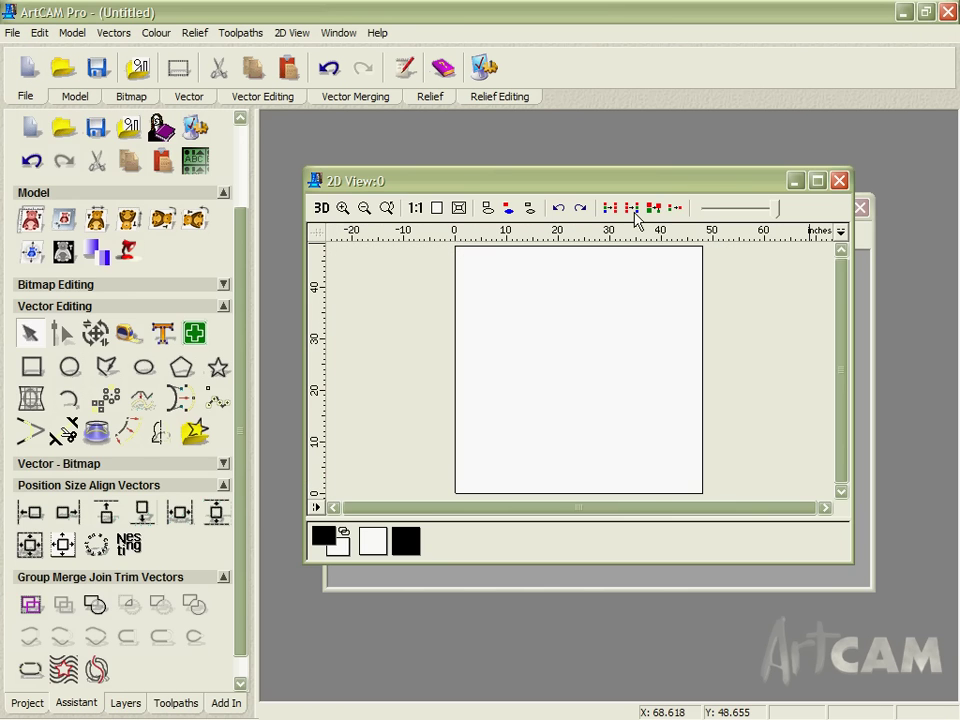
pyautogui.click(823, 181)
# Step: Paste the copied vectors and move them inside the model boundary near its lower-left corner
pyautogui.click(392, 125)
pyautogui.rightClick(571, 355)
pyautogui.click(588, 397)
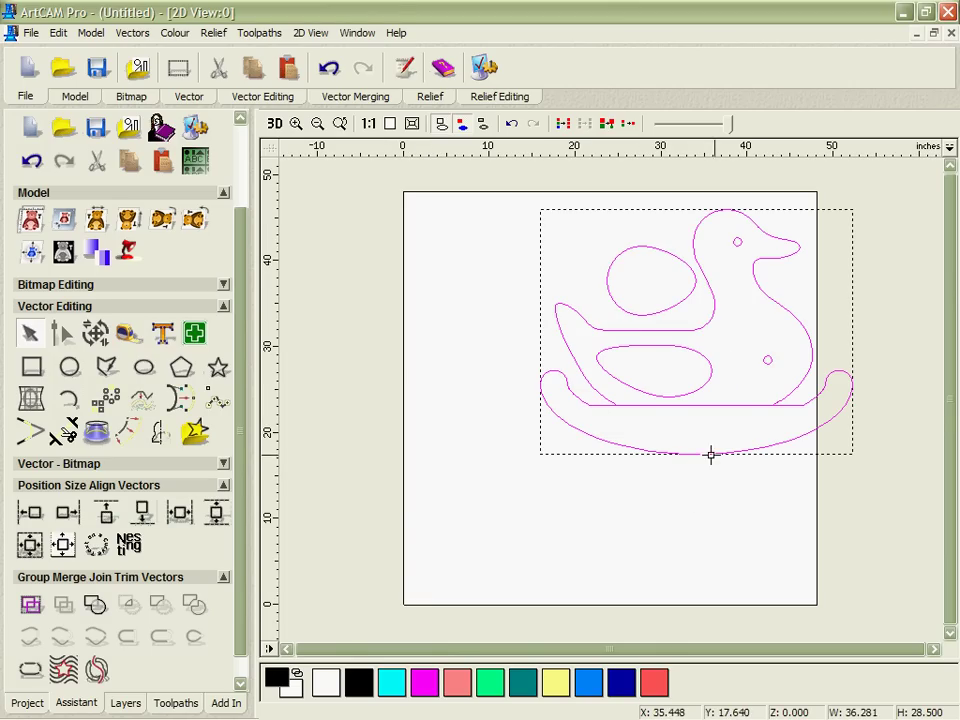
pyautogui.moveTo(726, 454); pyautogui.dragTo(600, 596)
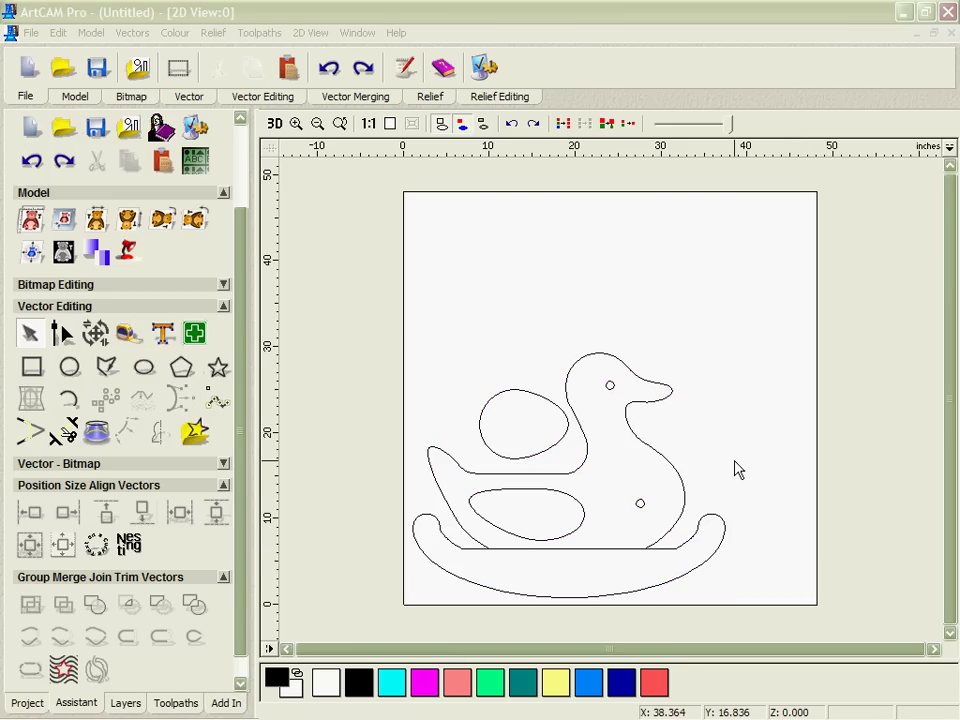
# Step: Scale all the vectors together to a width of 36 inches with width and height linked
pyautogui.moveTo(373, 318); pyautogui.dragTo(716, 590)
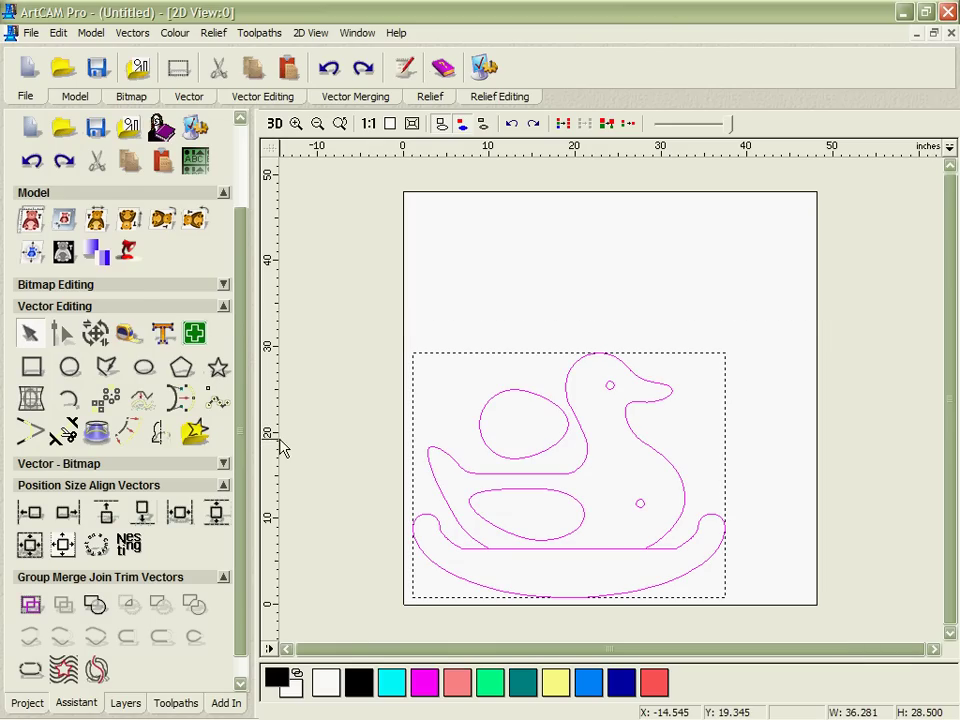
pyautogui.press('t')
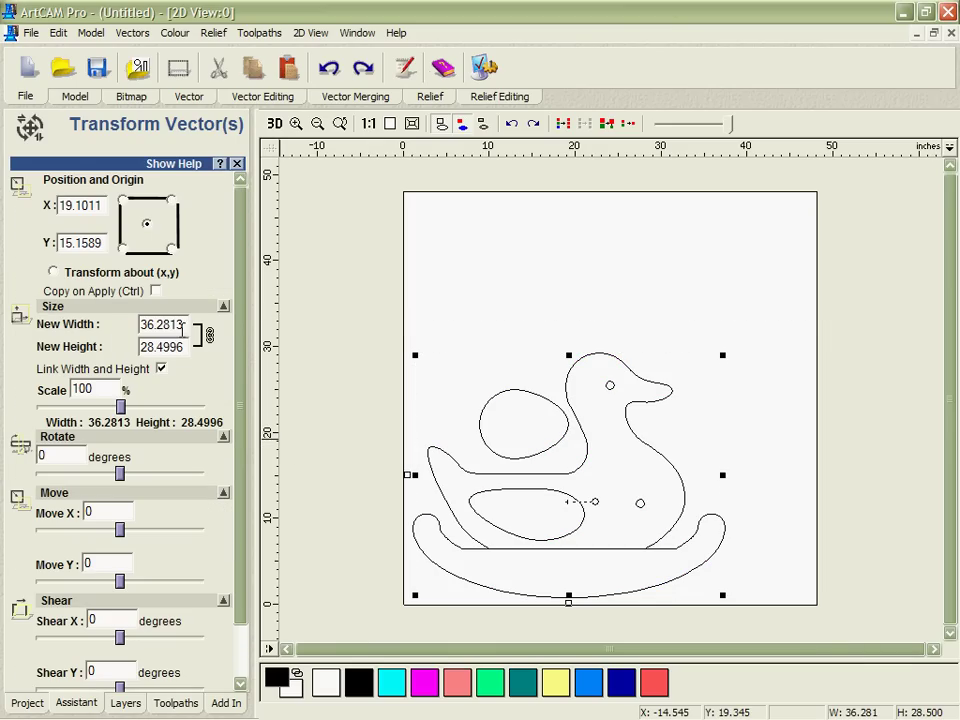
pyautogui.moveTo(184, 327); pyautogui.dragTo(129, 328)
pyautogui.write('36')
pyautogui.moveTo(242, 398); pyautogui.dragTo(242, 455)
pyautogui.click(164, 663)
pyautogui.click(200, 663)
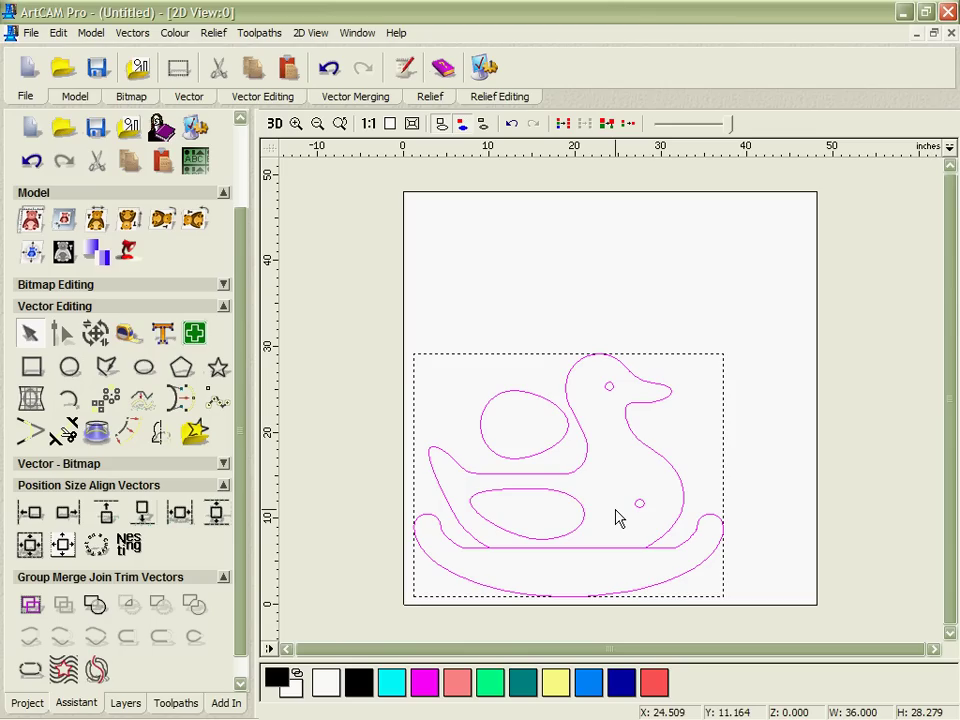
pyautogui.click(620, 517)
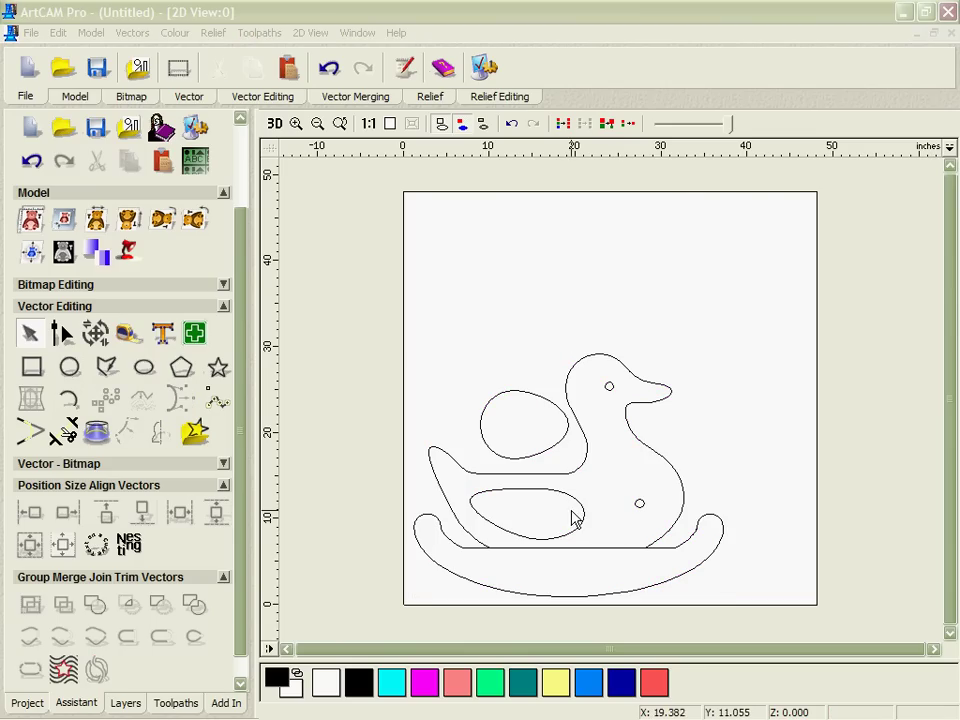
# Step: Add the text "JS" over the duck's wing with a text size of 3 inches
pyautogui.click(160, 335)
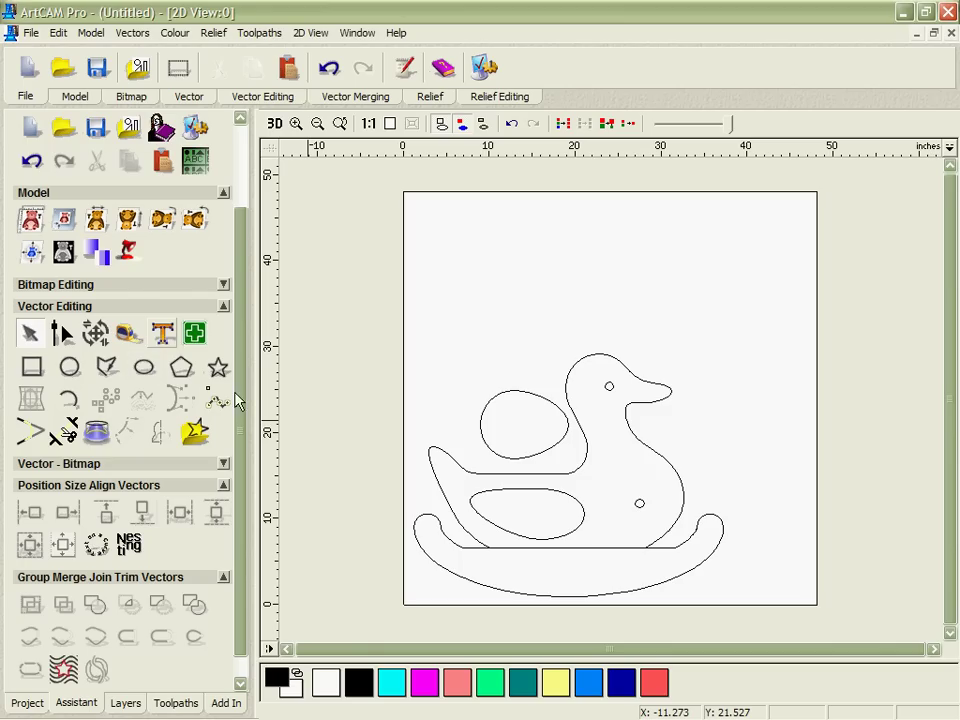
pyautogui.moveTo(90, 292); pyautogui.dragTo(68, 307)
pyautogui.write('3')
pyautogui.click(514, 505)
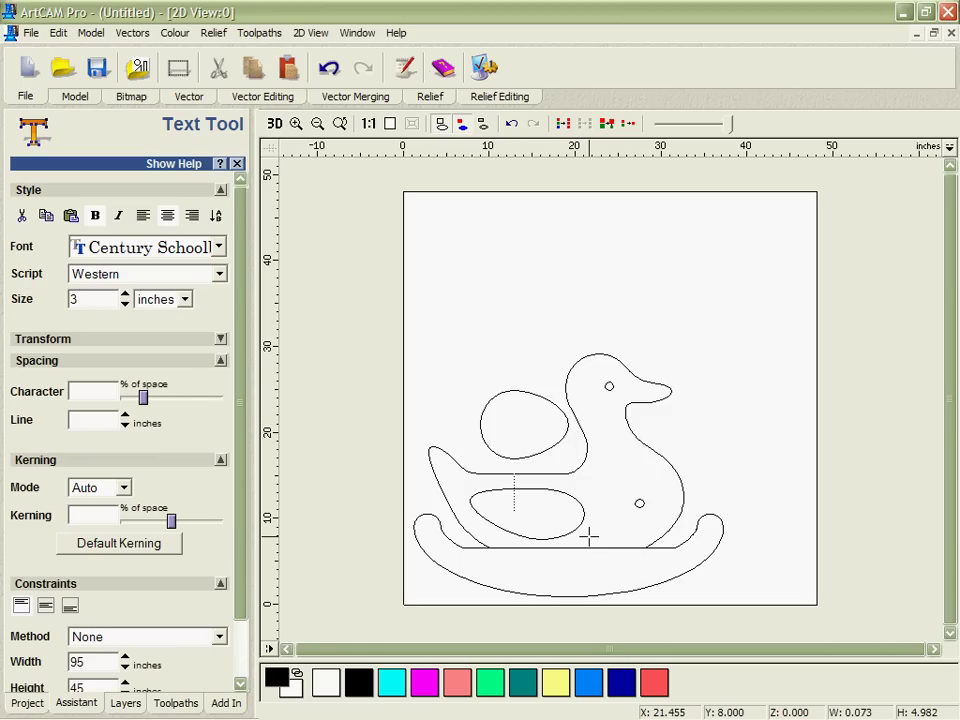
pyautogui.write('JS')
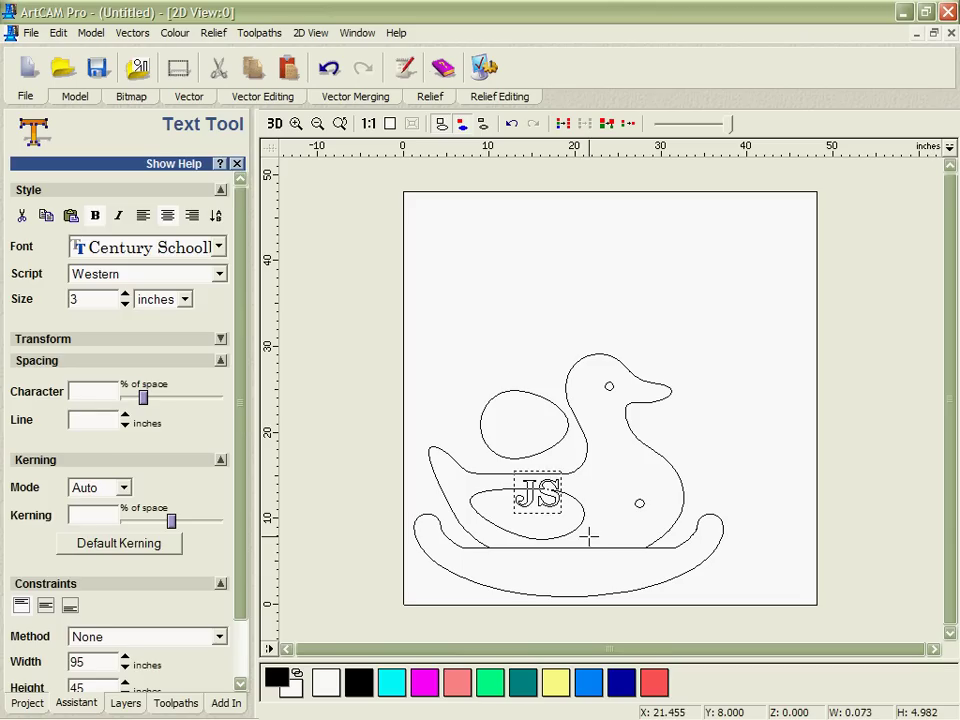
pyautogui.press('Escape')
# Step: Centre the JS text within the wing and shift it slightly toward the wing's rounded end
pyautogui.keyDown('shift'); pyautogui.click(576, 533); pyautogui.keyUp('shift')
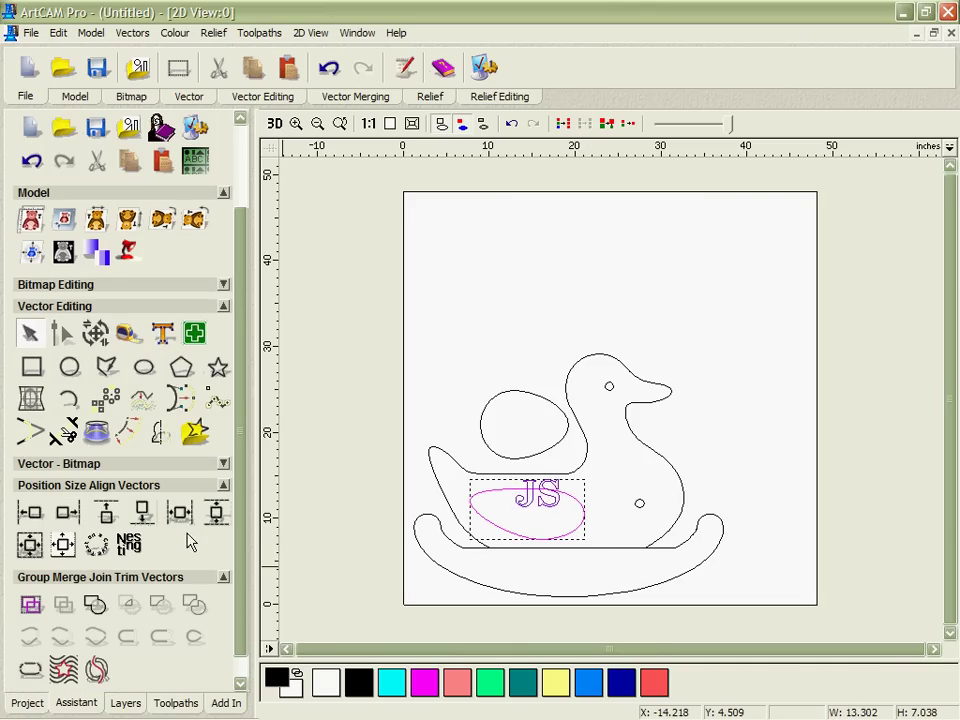
pyautogui.click(67, 513)
pyautogui.click(575, 522)
pyautogui.click(555, 513)
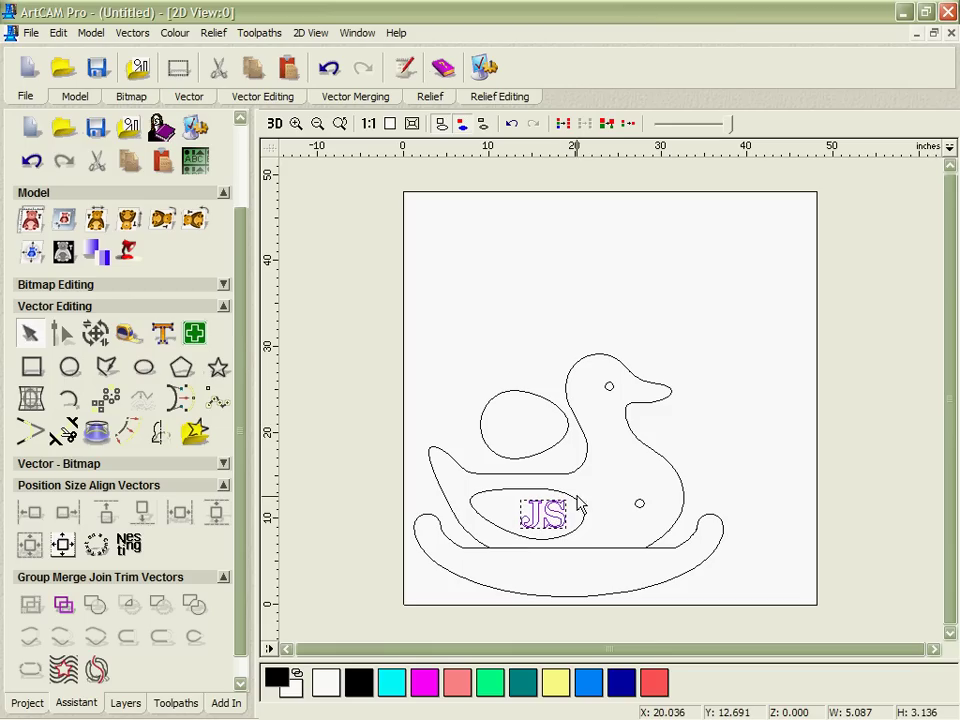
pyautogui.click(590, 506)
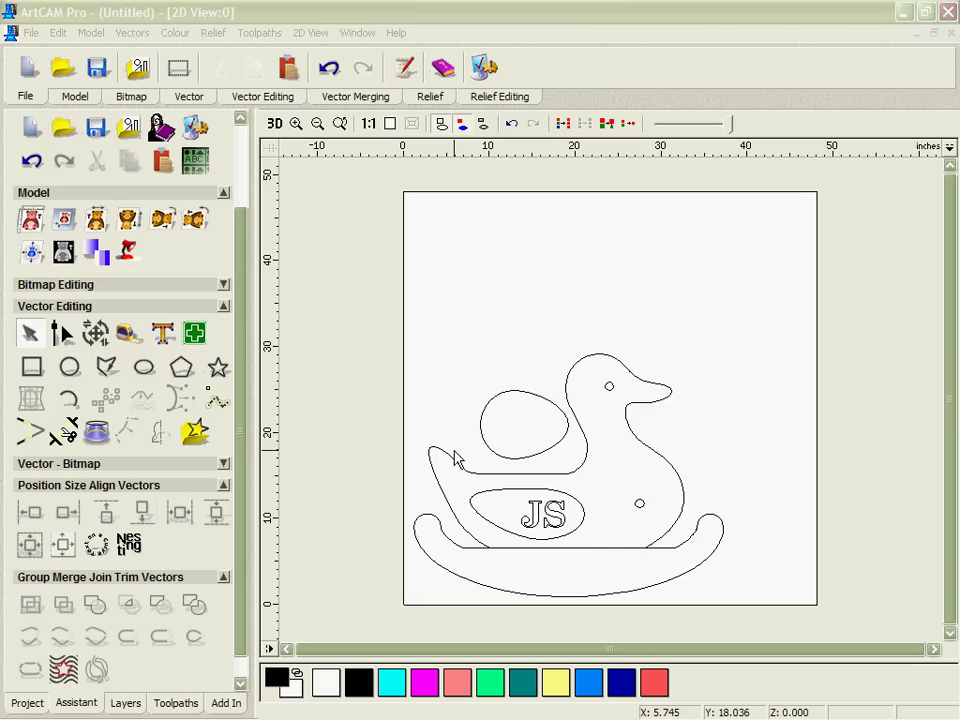
# Step: Place a copy of the wing and its JS text above the seat, and delete the original text from the duck's body
pyautogui.moveTo(462, 485); pyautogui.dragTo(606, 568)
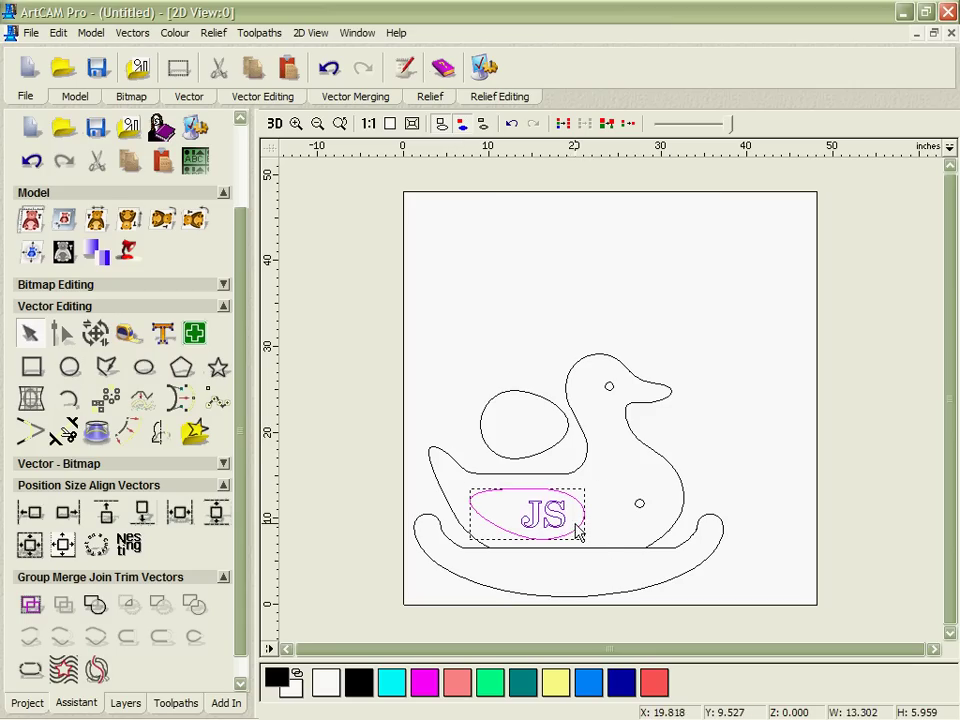
pyautogui.keyDown('ctrl'); pyautogui.moveTo(578, 522); pyautogui.dragTo(530, 360); pyautogui.keyUp('ctrl')
pyautogui.click(600, 502)
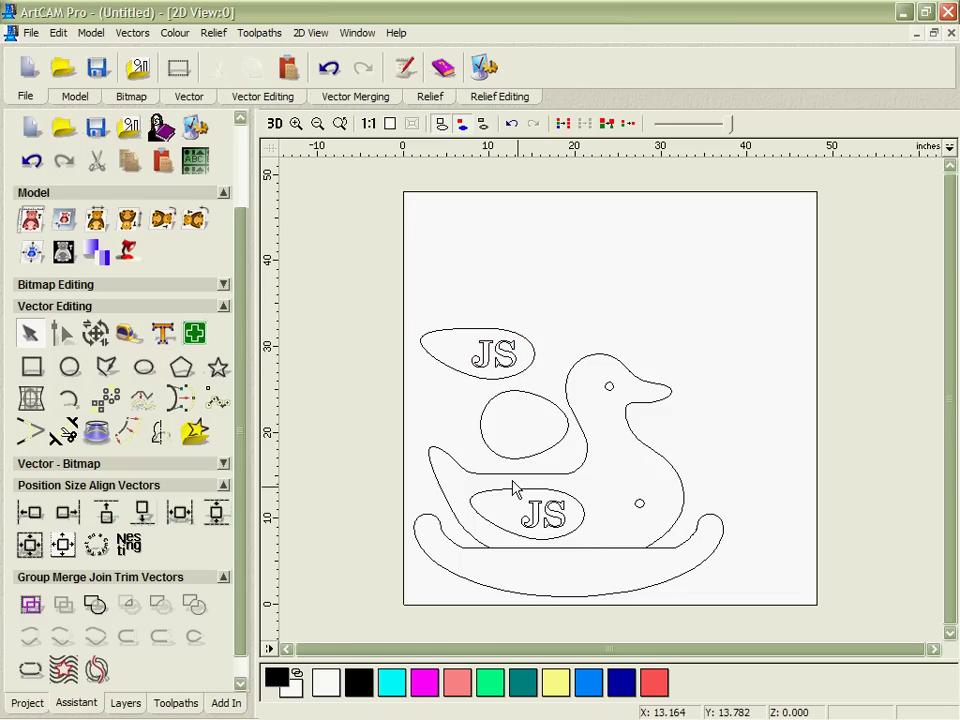
pyautogui.moveTo(512, 489); pyautogui.dragTo(585, 550)
pyautogui.press('Delete')
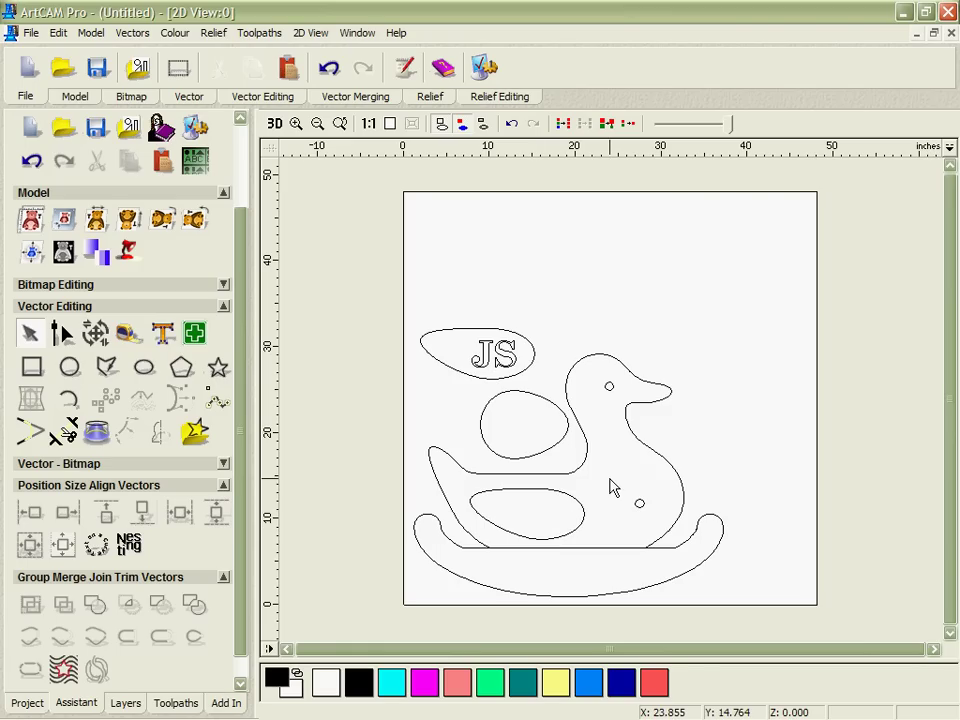
# Step: Mirror a copy of every vector except the seat horizontally about the selection's right side
pyautogui.moveTo(396, 304); pyautogui.dragTo(806, 645)
pyautogui.keyDown('shift'); pyautogui.click(567, 443); pyautogui.keyUp('shift')
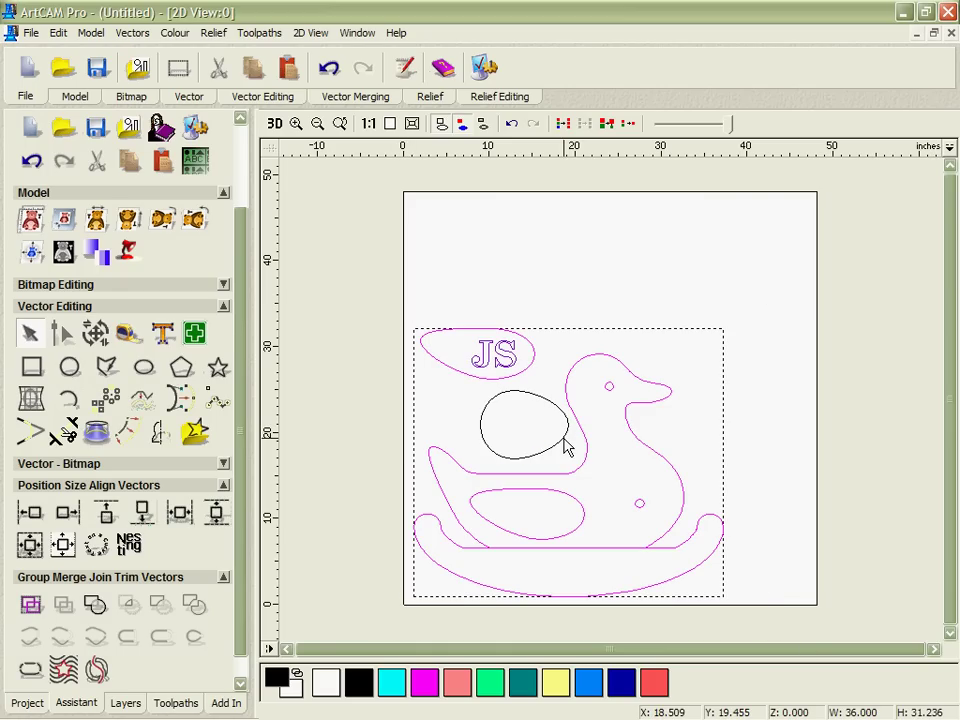
pyautogui.click(236, 98)
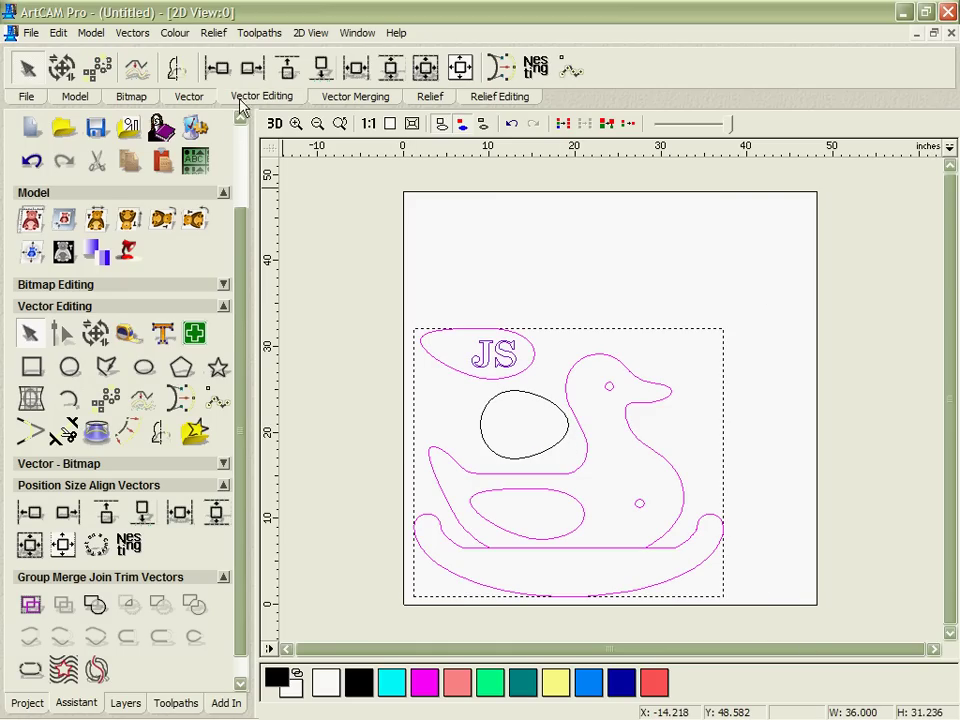
pyautogui.click(175, 67)
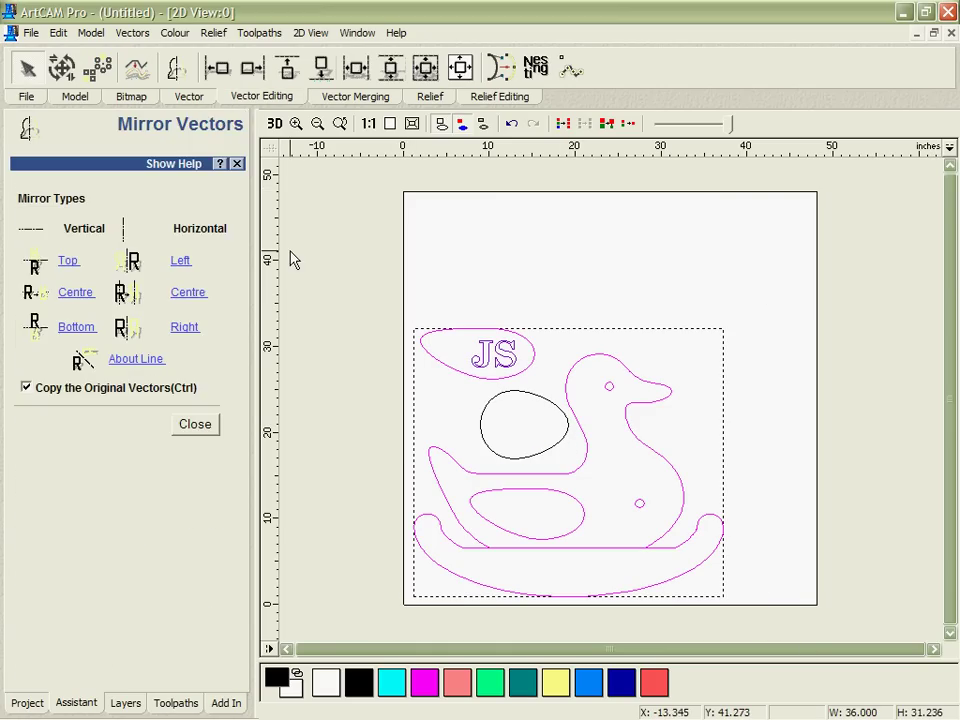
pyautogui.click(185, 328)
pyautogui.click(195, 424)
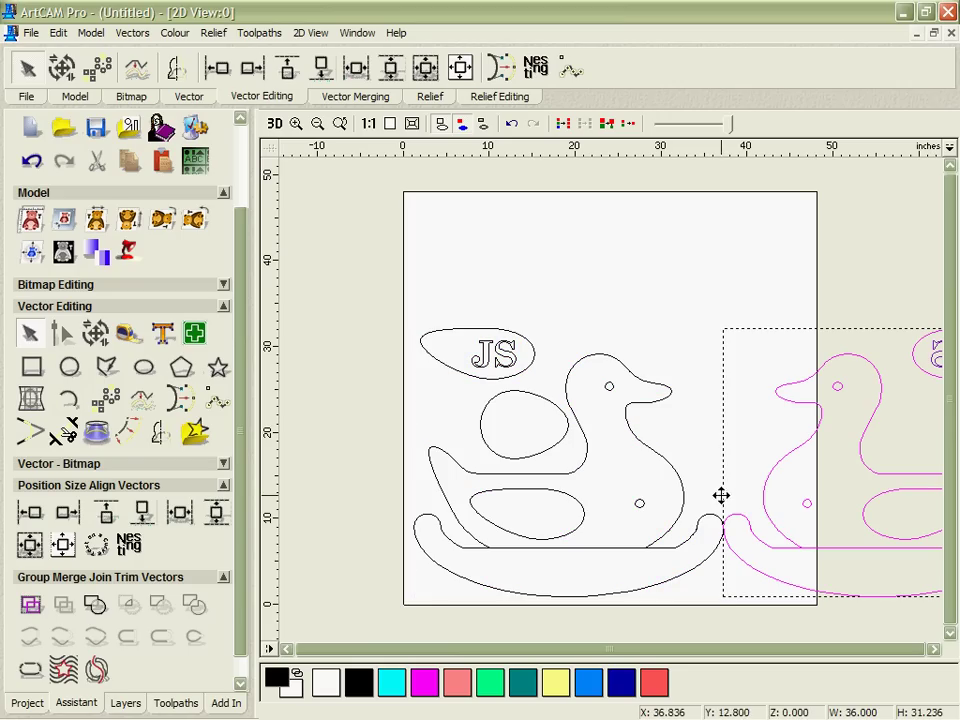
pyautogui.scroll(-1, 707, 412)
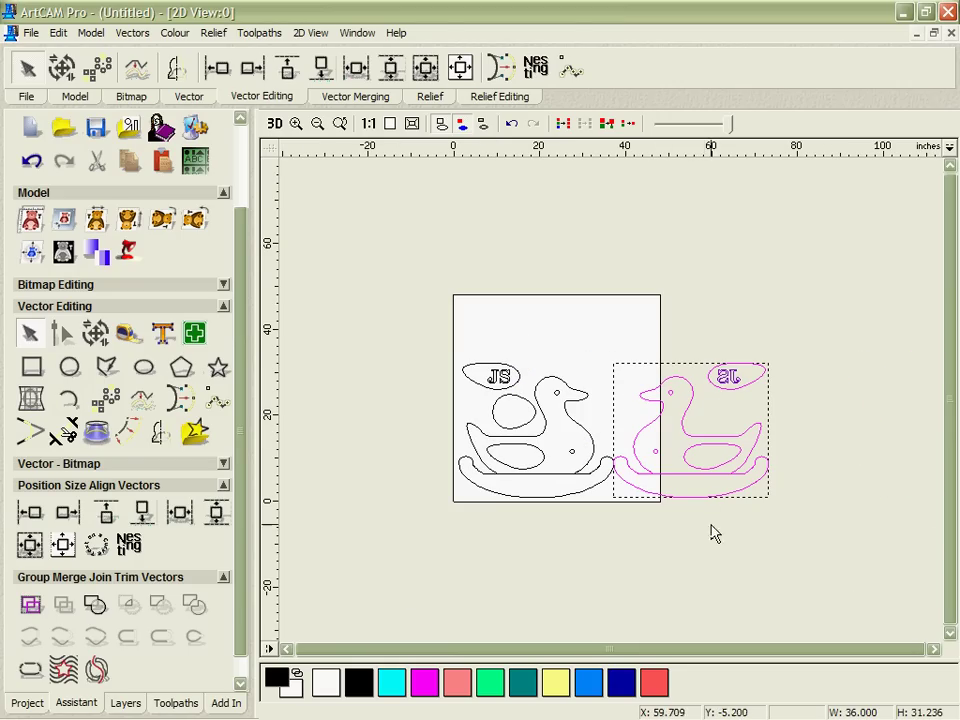
pyautogui.click(735, 429)
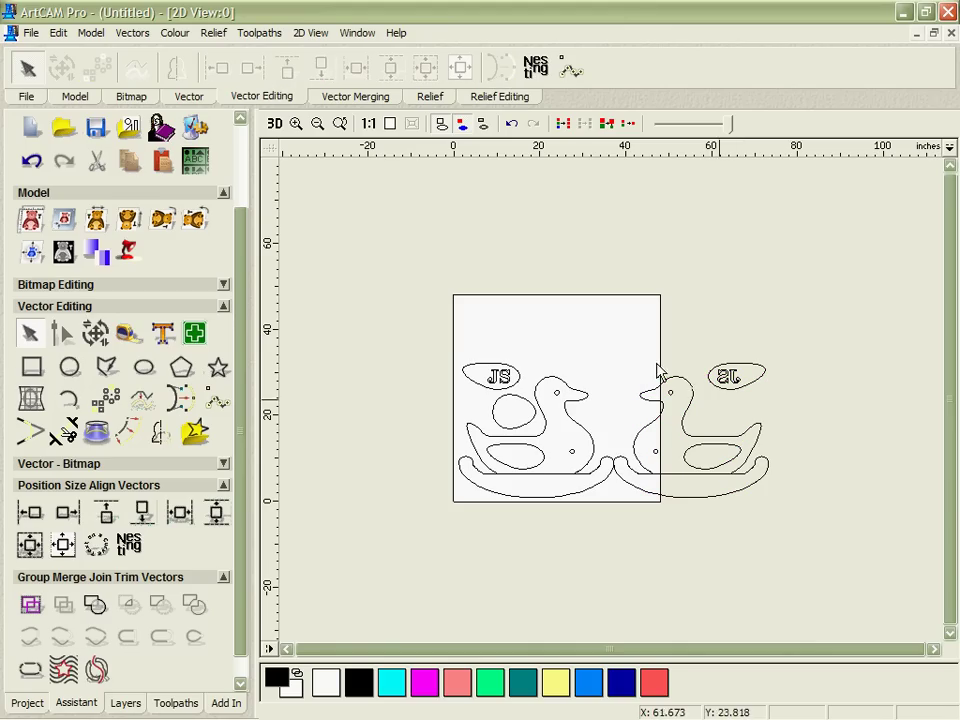
# Step: Flip the reversed JS text in the mirrored wing horizontally about its own centre without keeping a copy
pyautogui.click(296, 123)
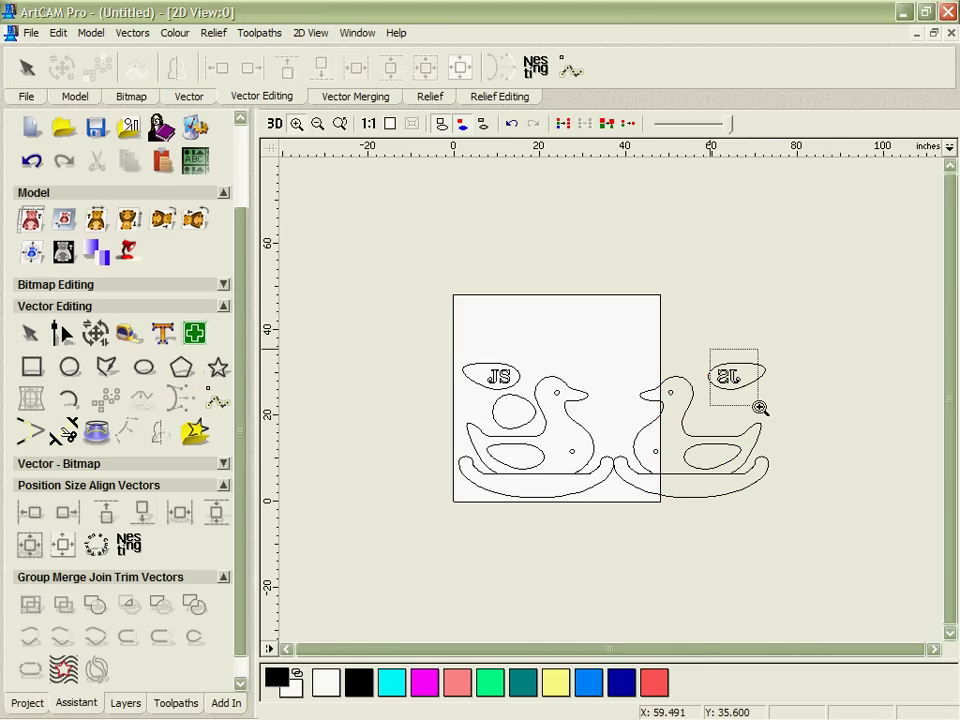
pyautogui.moveTo(709, 350); pyautogui.dragTo(758, 405)
pyautogui.click(706, 421)
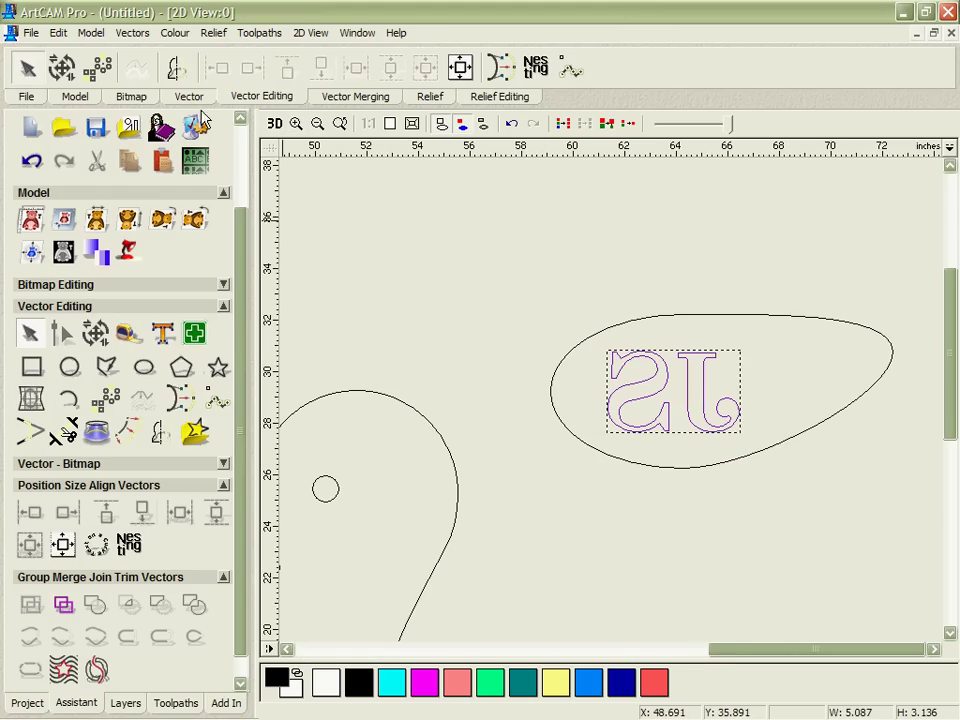
pyautogui.click(175, 68)
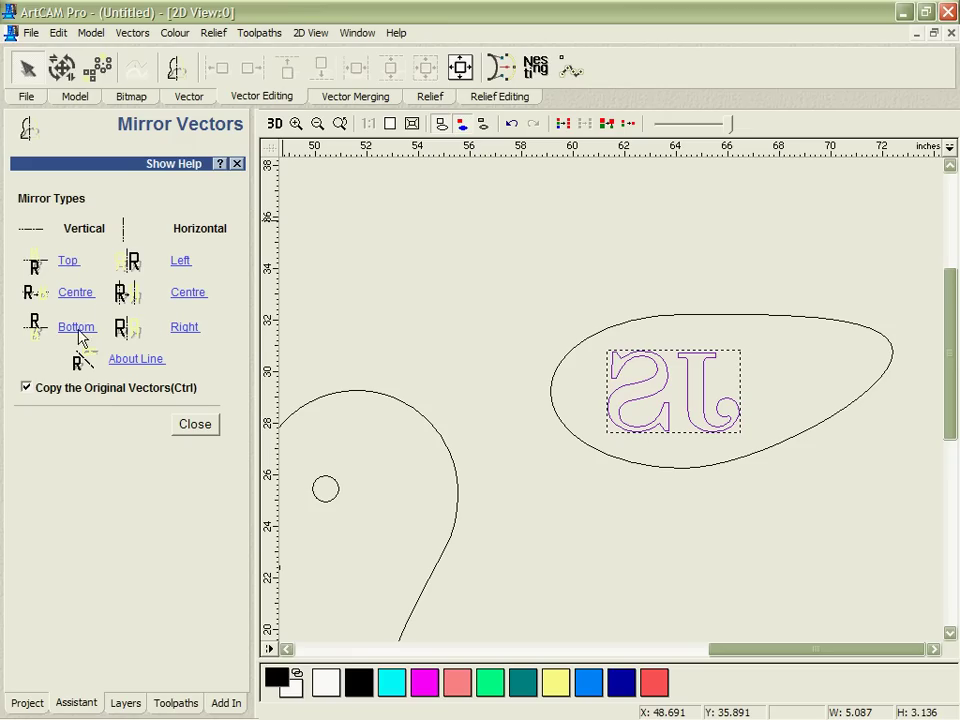
pyautogui.click(25, 387)
pyautogui.click(191, 296)
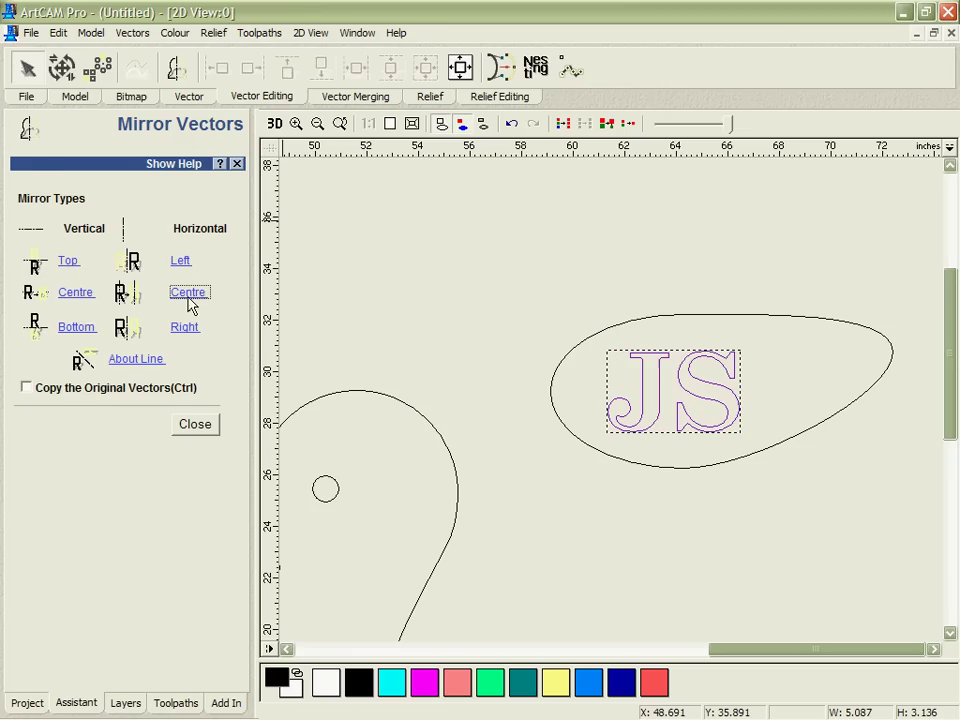
pyautogui.click(198, 427)
pyautogui.scroll(-2, 411, 371)
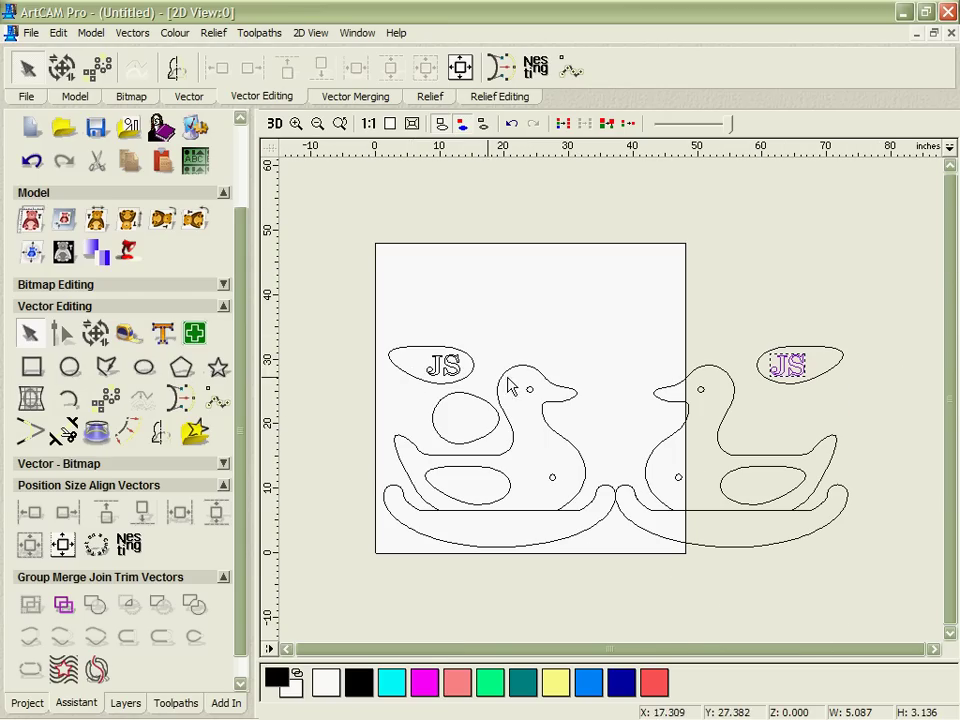
pyautogui.click(655, 342)
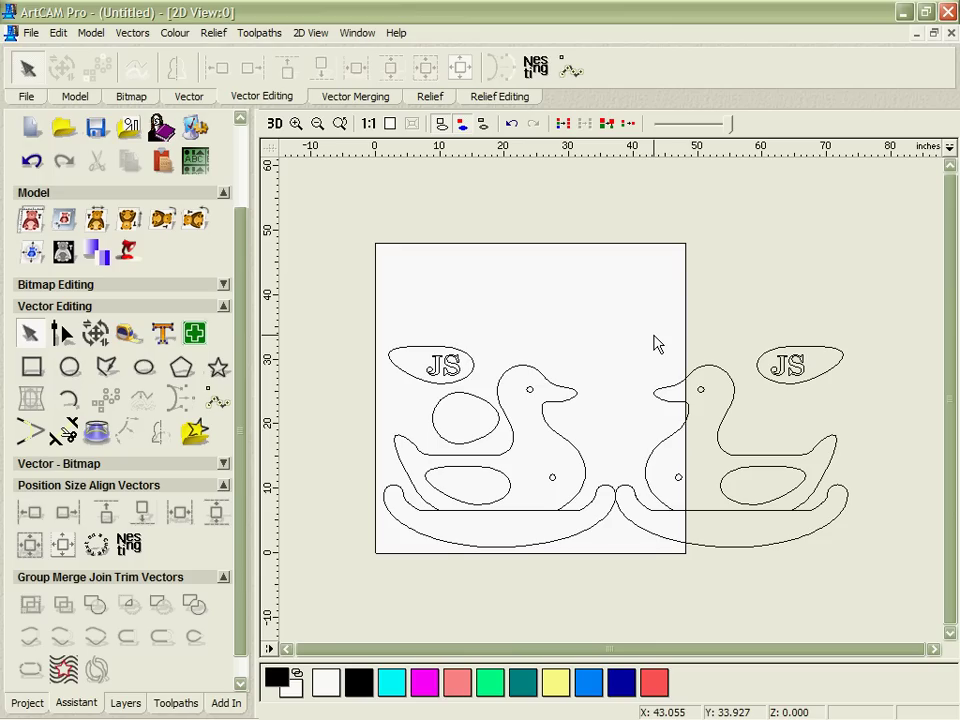
# Step: Nest all the vectors on the model sheet with 0.5 inch tool diameter, 0.1 clearance and part rotation in 30 degree steps
pyautogui.moveTo(343, 285); pyautogui.dragTo(872, 615)
pyautogui.click(129, 543)
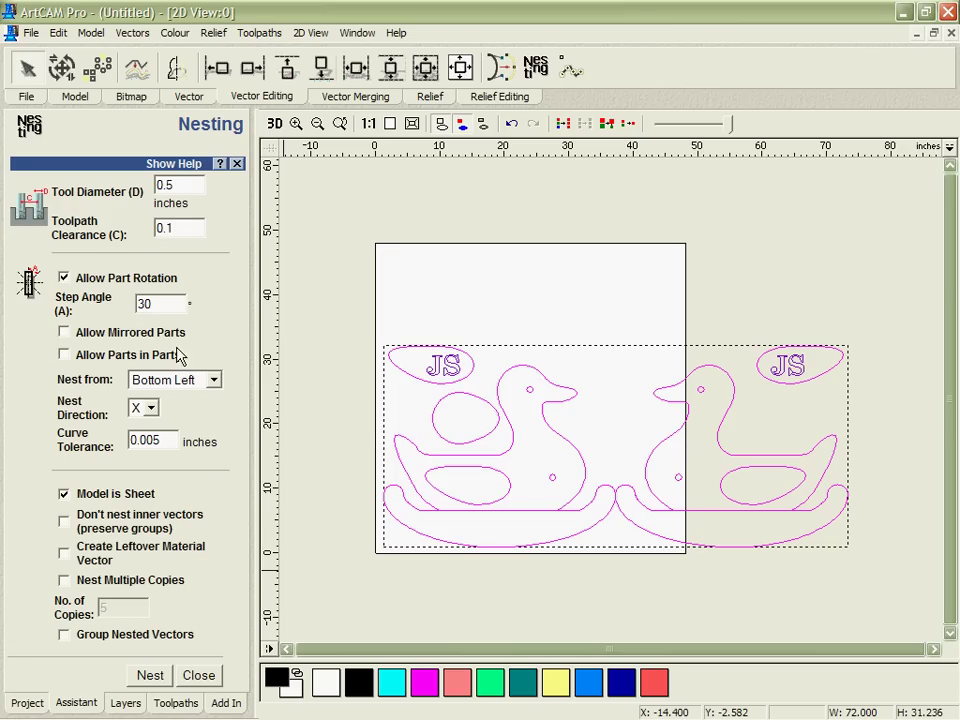
pyautogui.click(155, 677)
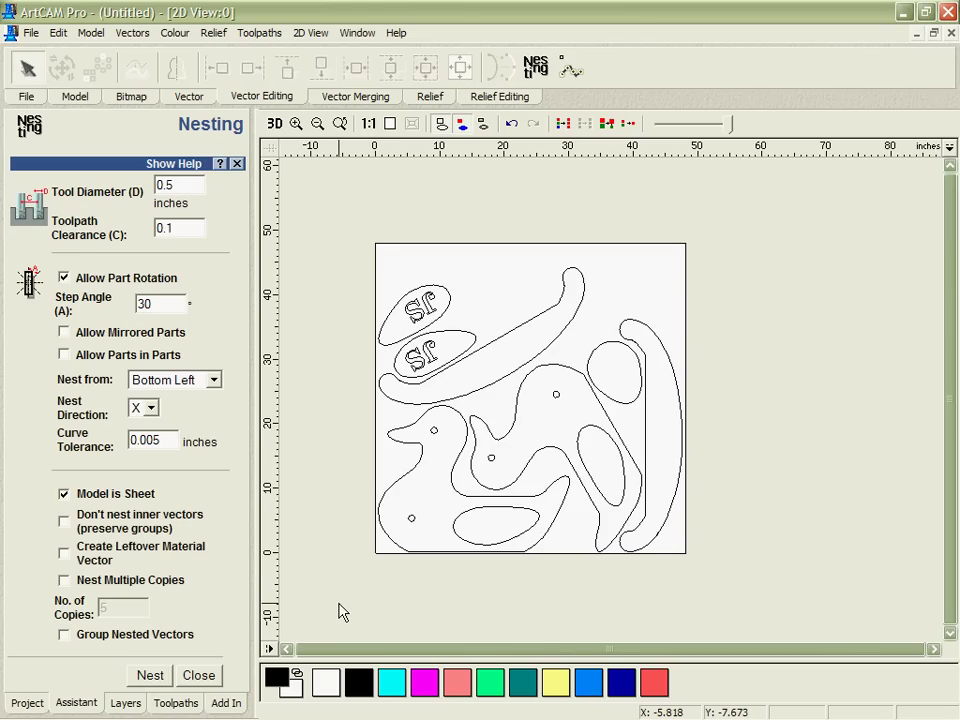
pyautogui.click(198, 675)
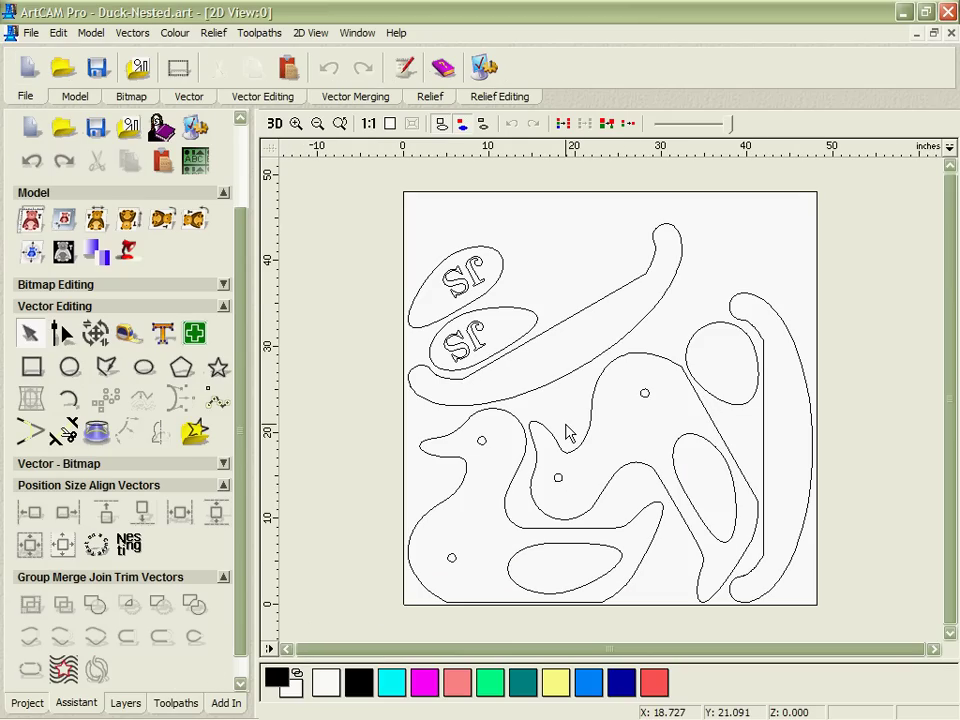
# Step: Load the saved toolpath template containing the V-Bit Carving, Inlay Pocket and Profile toolpaths
pyautogui.click(176, 703)
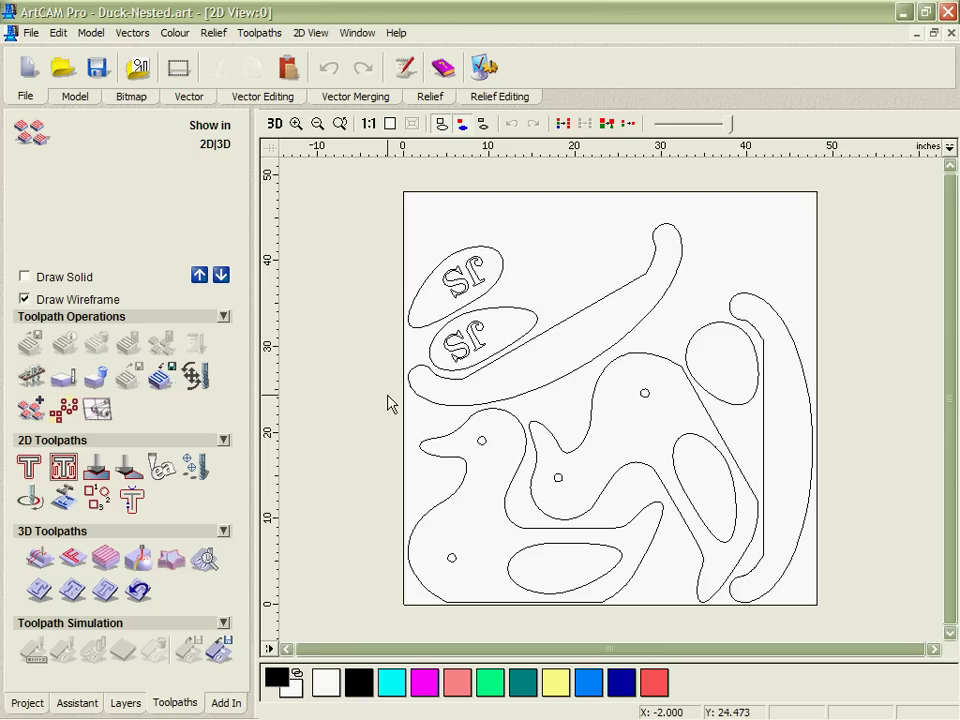
pyautogui.click(161, 375)
pyautogui.click(345, 305)
pyautogui.doubleClick(345, 305)
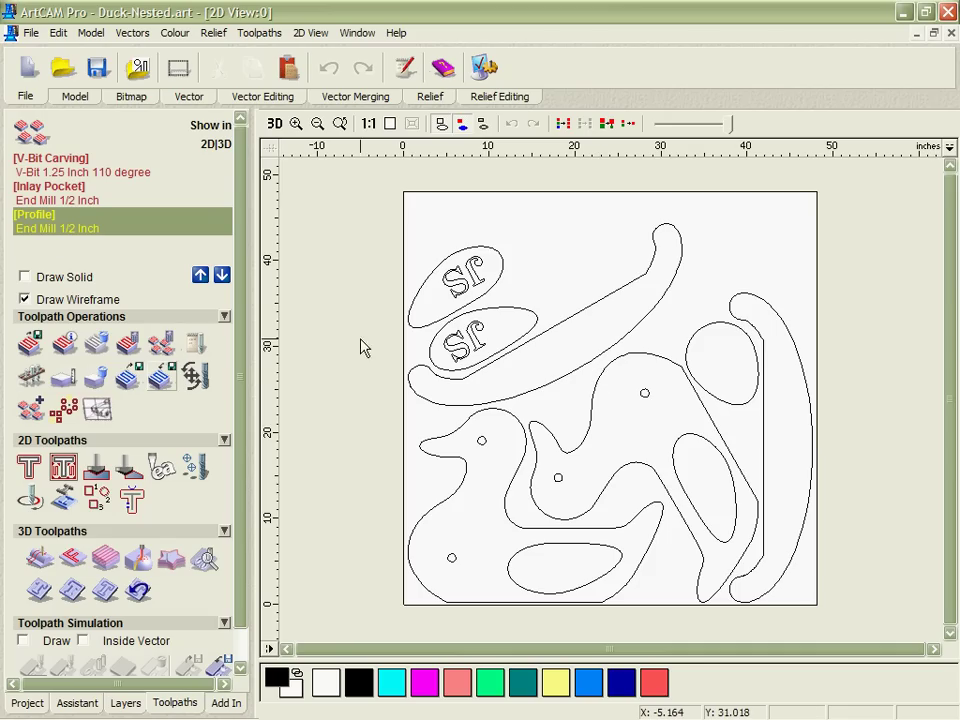
# Step: Calculate the V-Bit Carving toolpath for both JS texts with the 1.25 inch 110 degree V-bit
pyautogui.moveTo(444, 236); pyautogui.dragTo(514, 390)
pyautogui.doubleClick(70, 171)
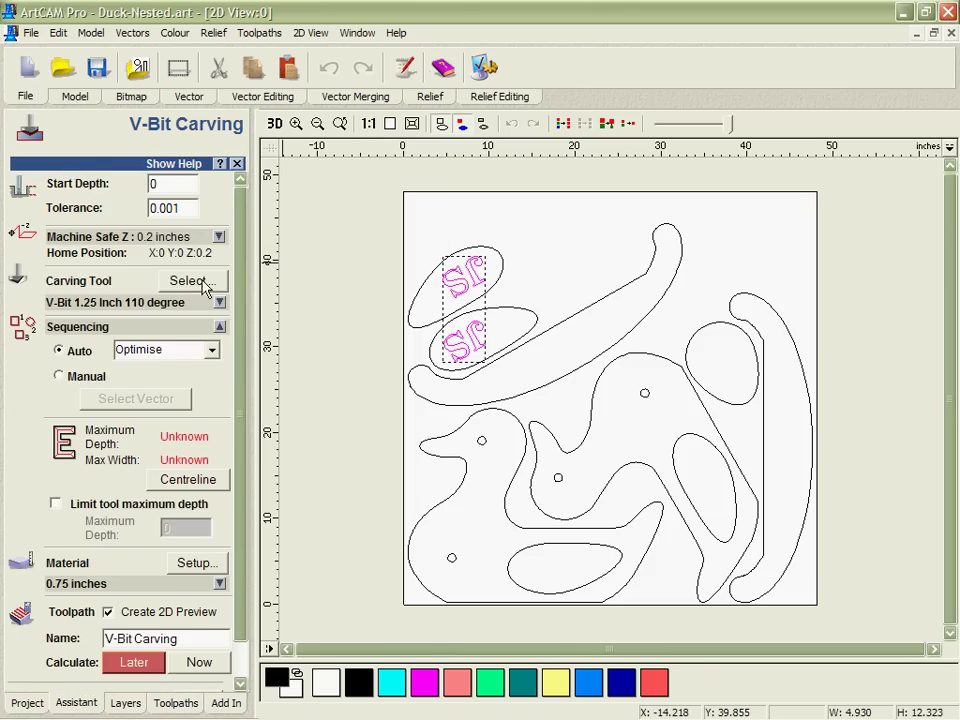
pyautogui.scroll(-1, 240, 324)
pyautogui.click(199, 623)
pyautogui.click(197, 662)
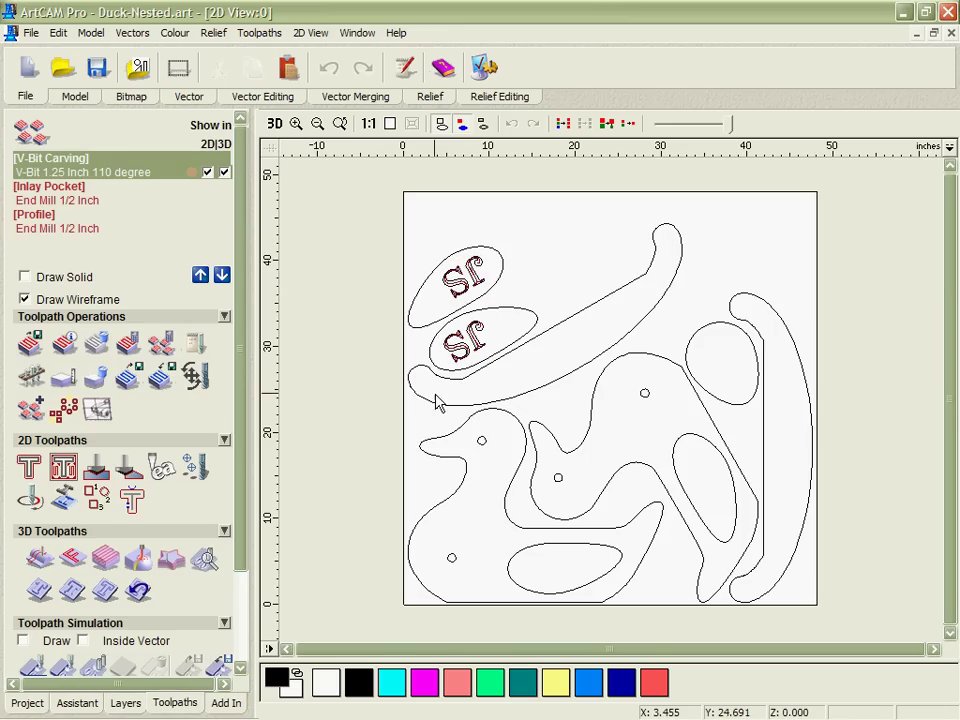
# Step: Calculate the female Inlay Pocket toolpath for both wing recesses, 0.25 inch deep with 0.02 allowance and the 1/2 inch end mill
pyautogui.doubleClick(57, 190)
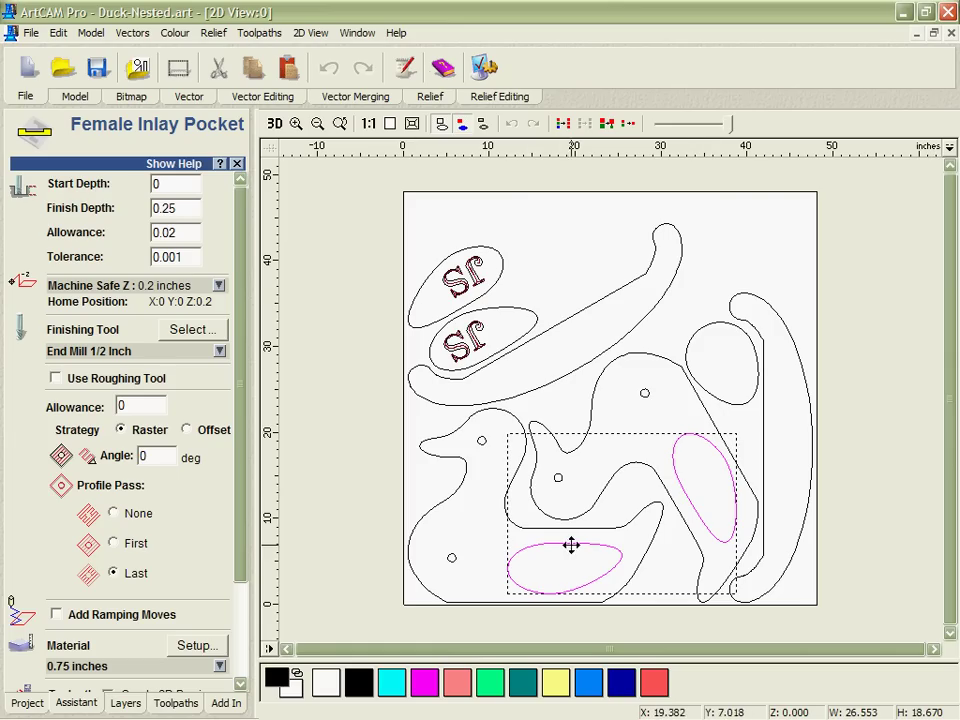
pyautogui.scroll(-2, 237, 443)
pyautogui.scroll(-5, 237, 443)
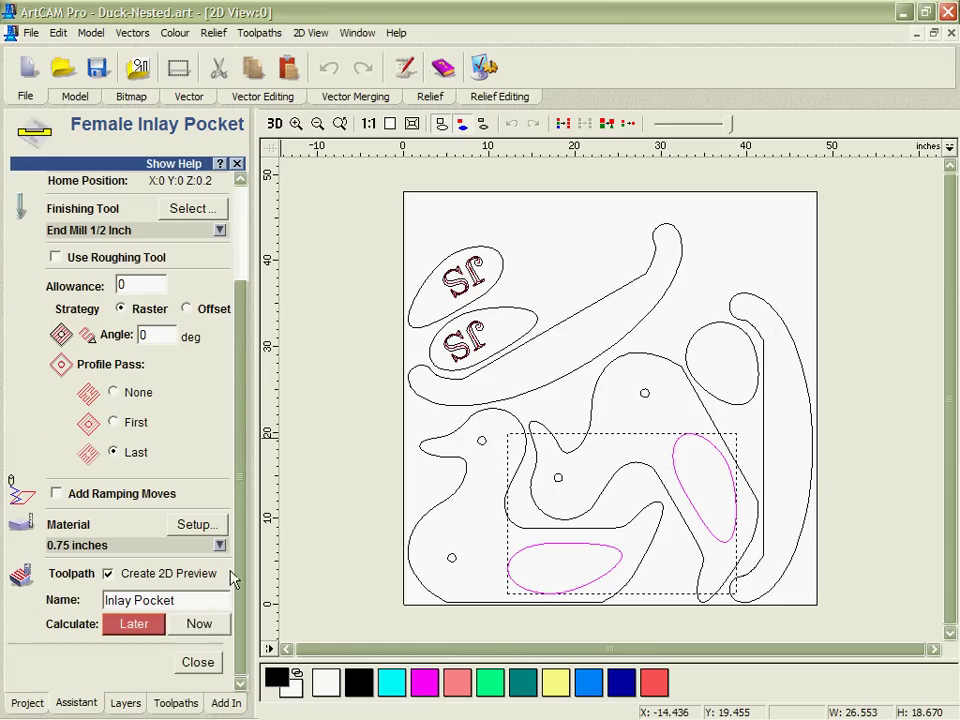
pyautogui.click(201, 624)
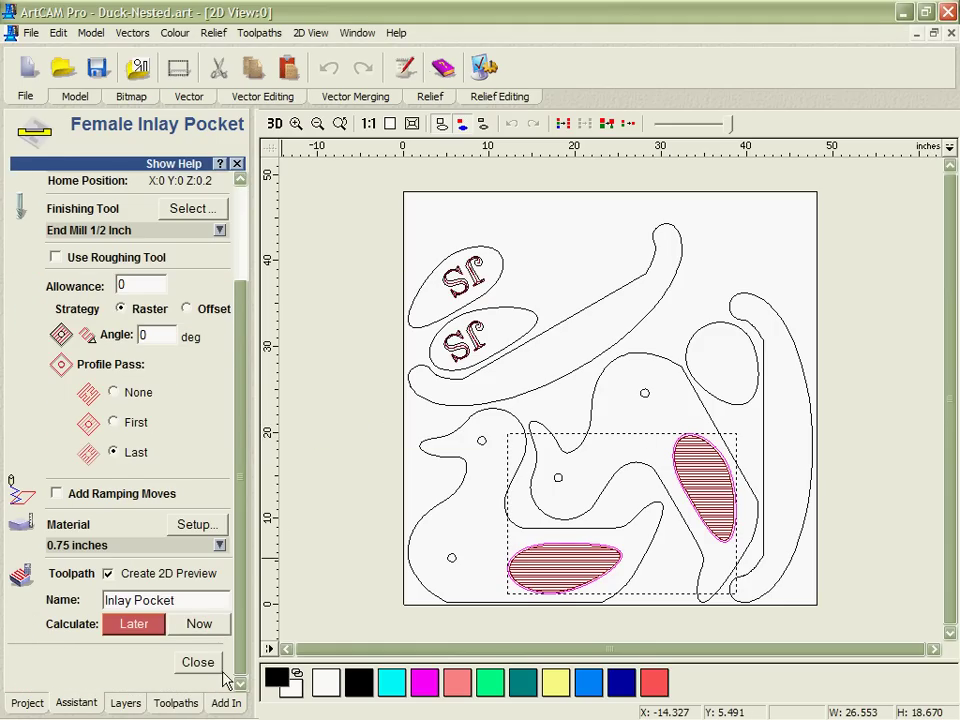
pyautogui.click(197, 662)
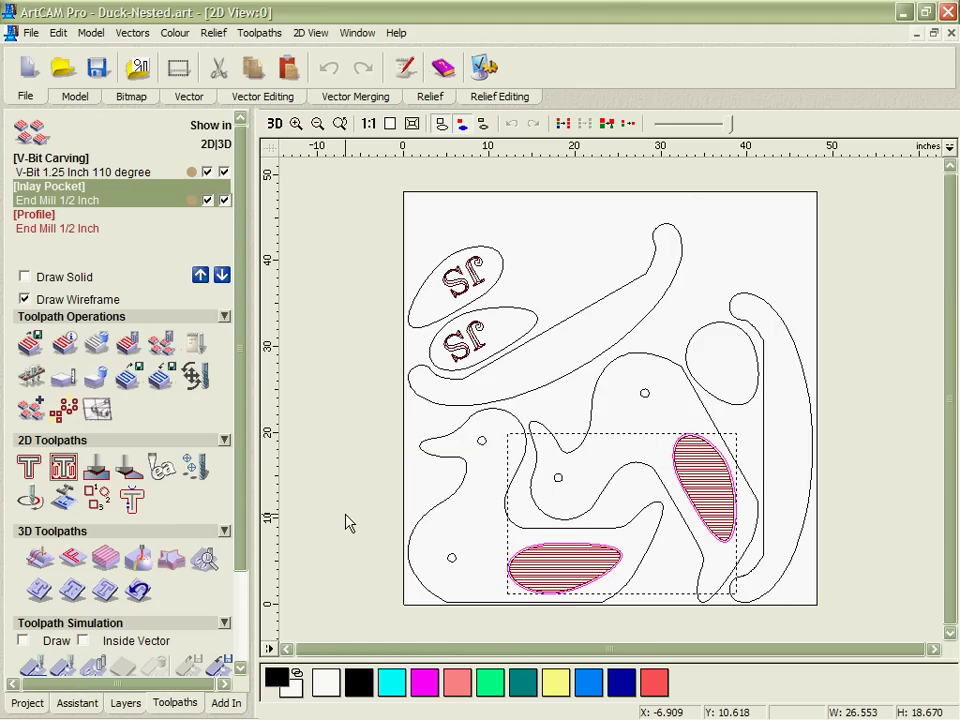
# Step: Calculate the outside Profile toolpath around the nested parts and dowel holes, 0.75 inch deep with the 1/2 inch end mill
pyautogui.click(43, 218)
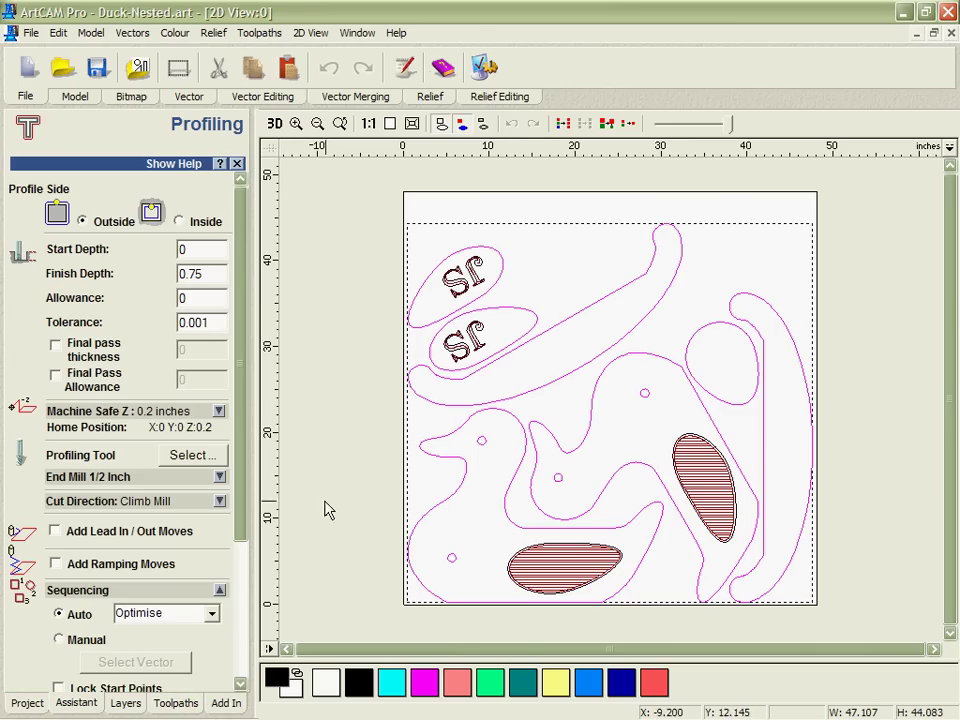
pyautogui.moveTo(244, 491); pyautogui.dragTo(236, 643)
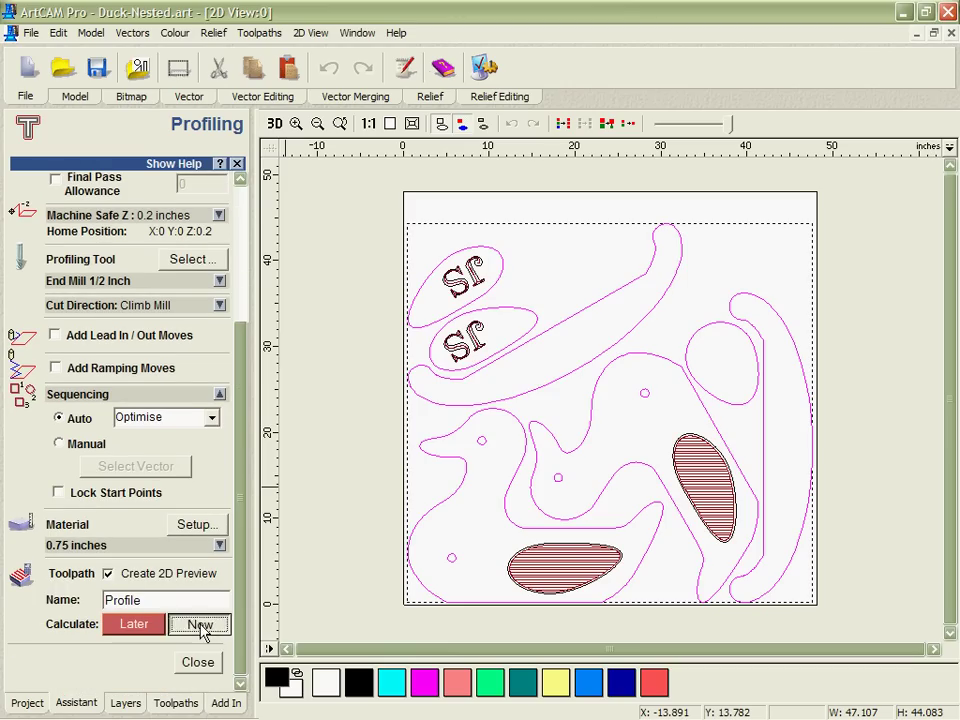
pyautogui.click(199, 624)
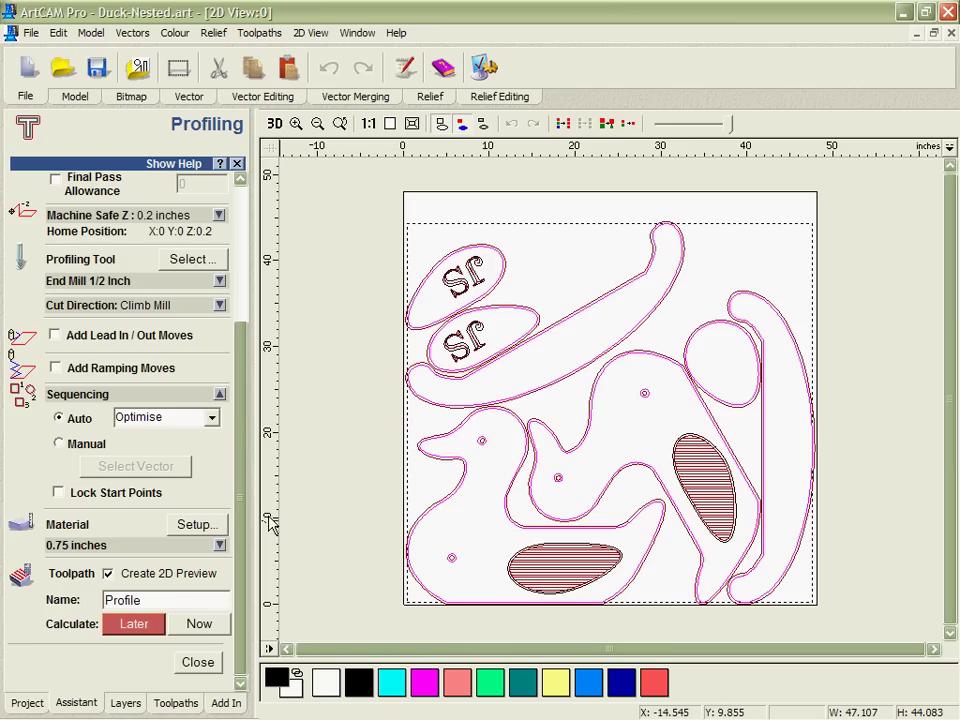
# Step: Switch to the 3D view and simulate the V-Bit Carving toolpath at Standard resolution in a block from 0.0 to -0.75 inches
pyautogui.click(202, 664)
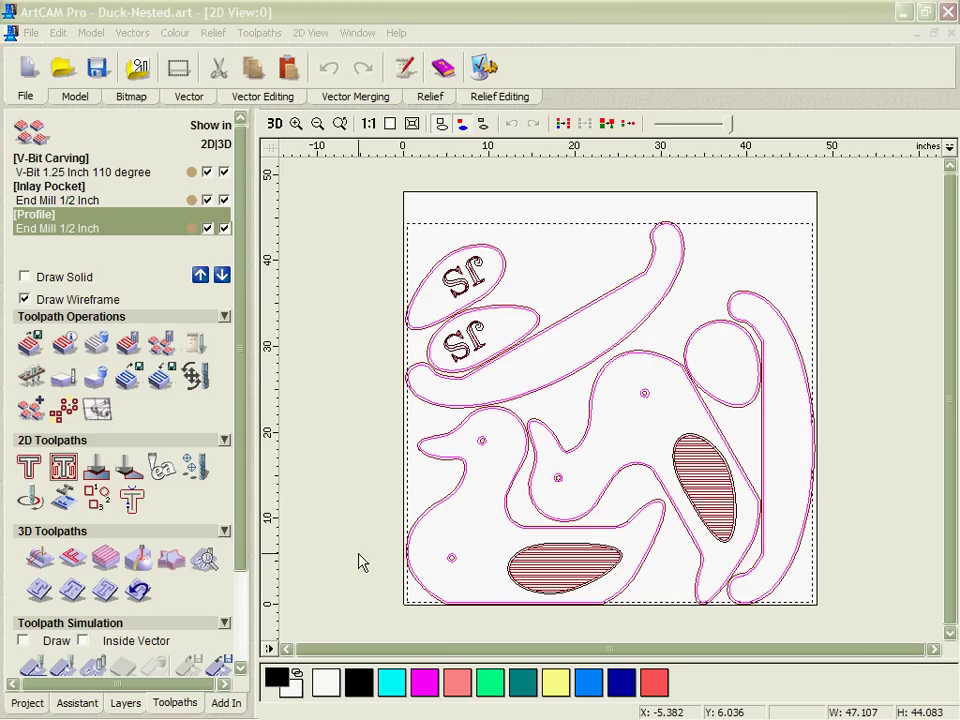
pyautogui.click(274, 123)
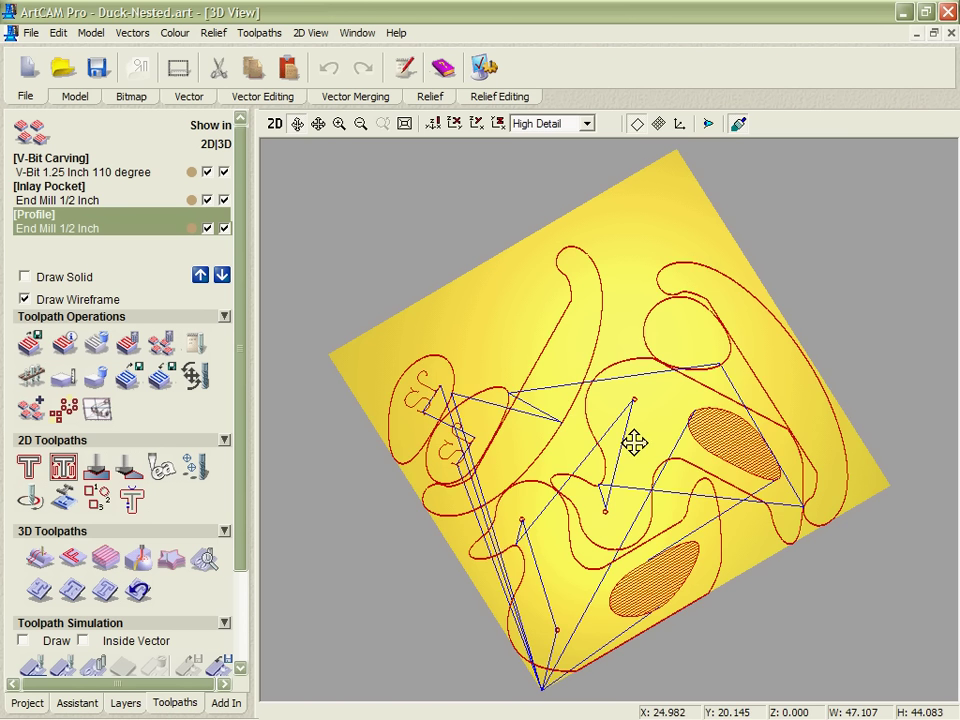
pyautogui.moveTo(617, 390); pyautogui.dragTo(603, 418)
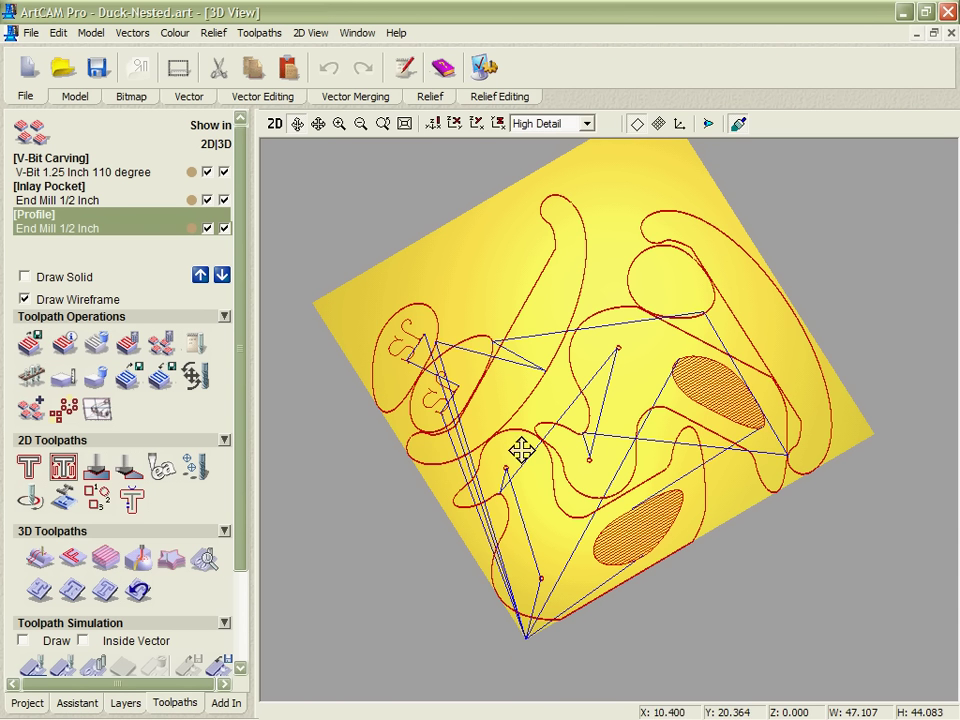
pyautogui.click(37, 170)
pyautogui.click(64, 669)
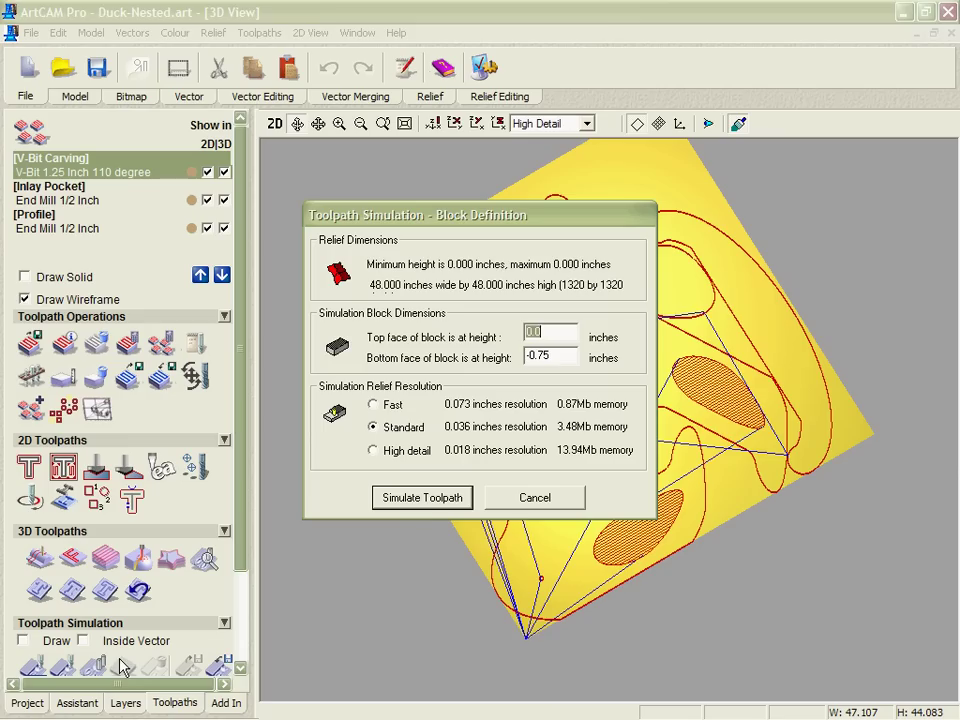
pyautogui.click(396, 499)
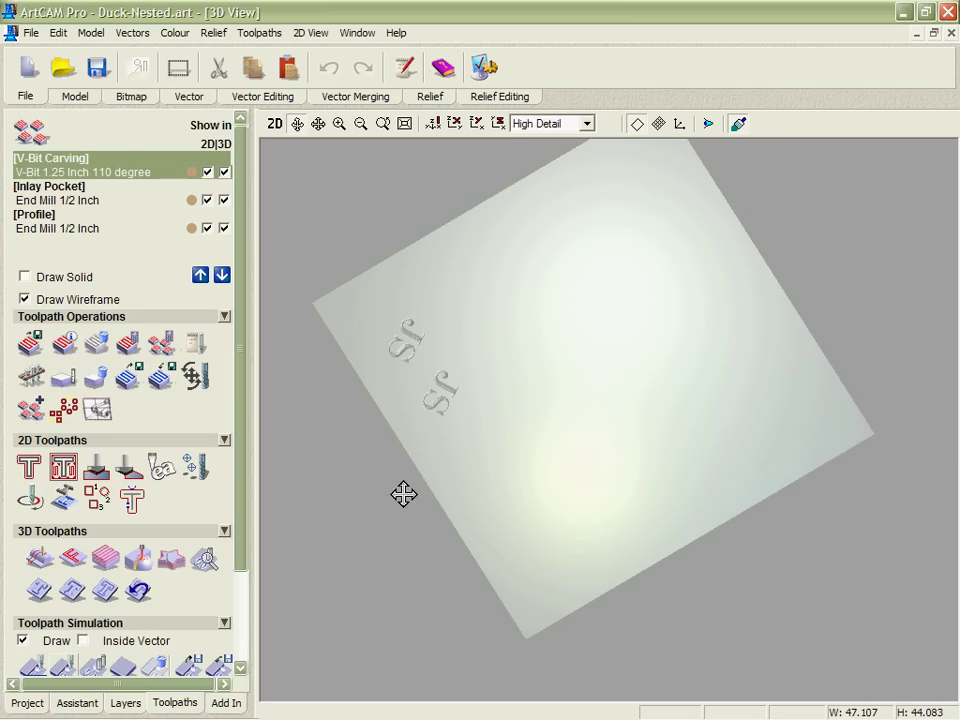
# Step: Simulate the Inlay Pocket toolpath and the Profile toolpath on the same simulation block
pyautogui.click(50, 199)
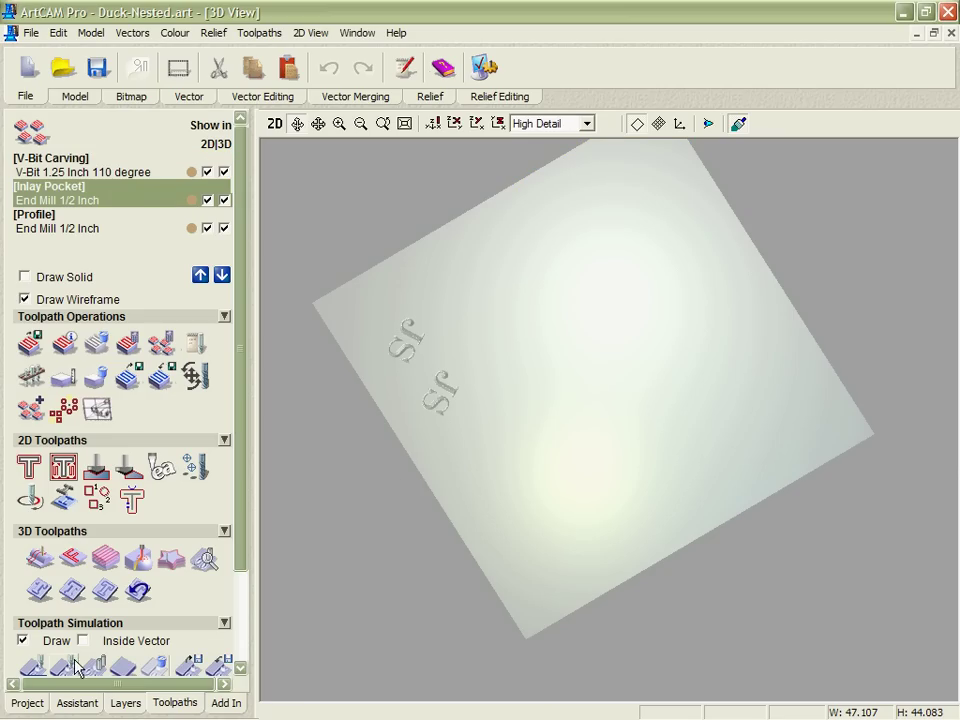
pyautogui.click(52, 228)
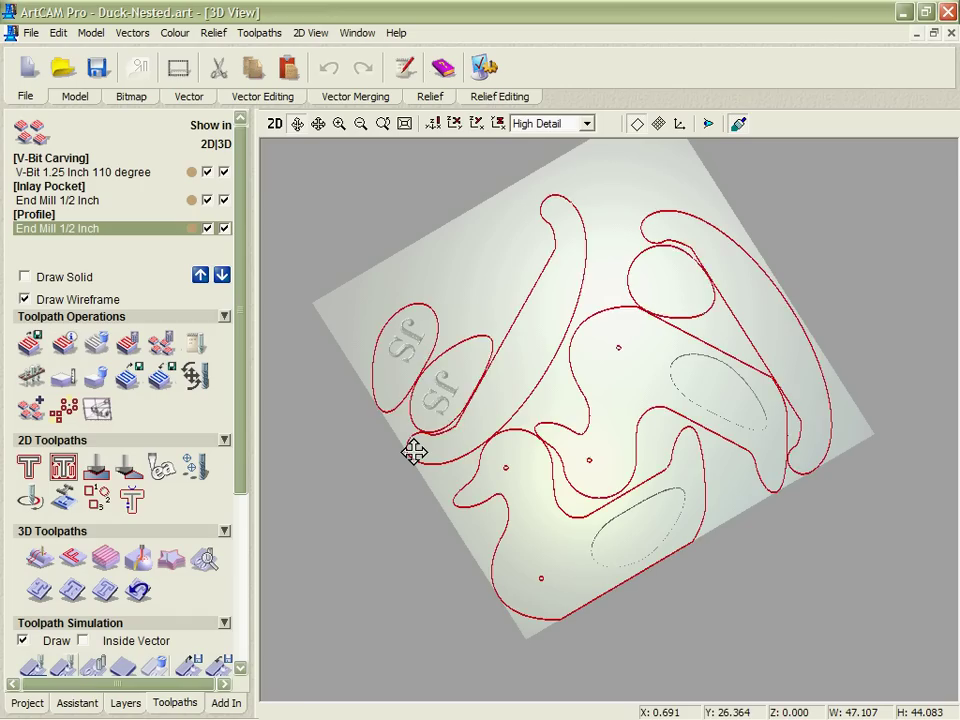